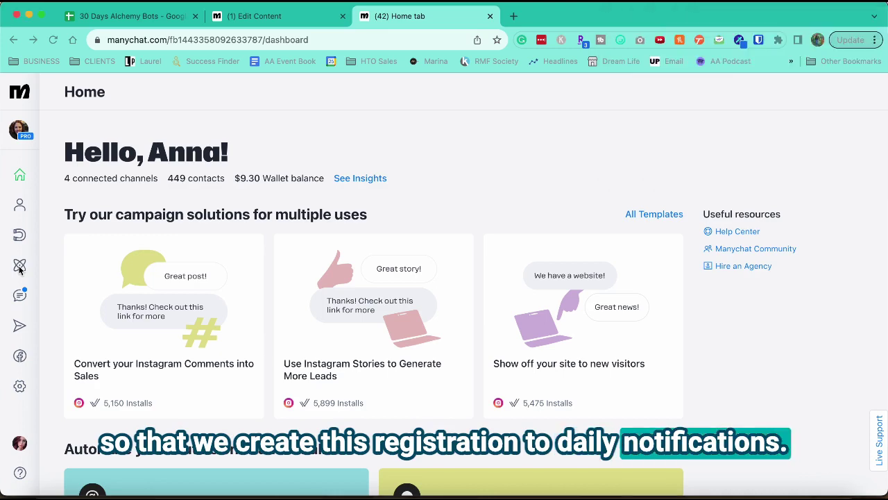
Create a new automation flow from scratch without a template.
{"action": "left_click", "coordinate": [20, 266]}
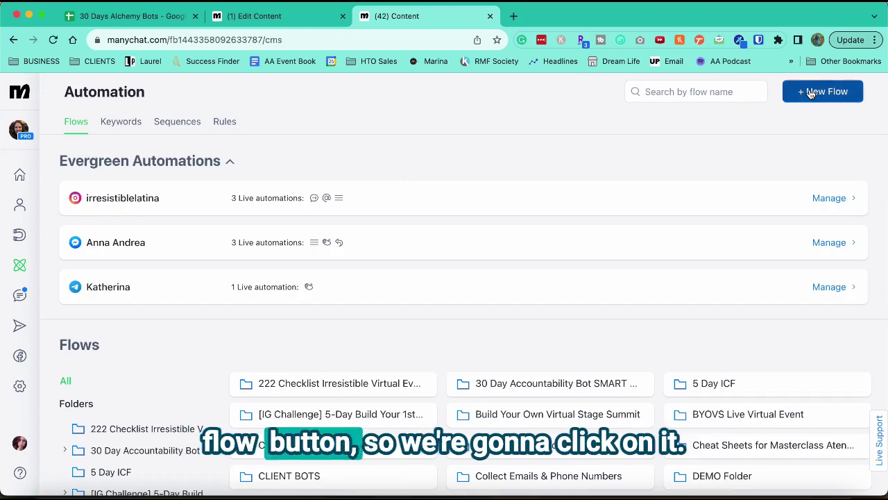
{"action": "left_click", "coordinate": [786, 95]}
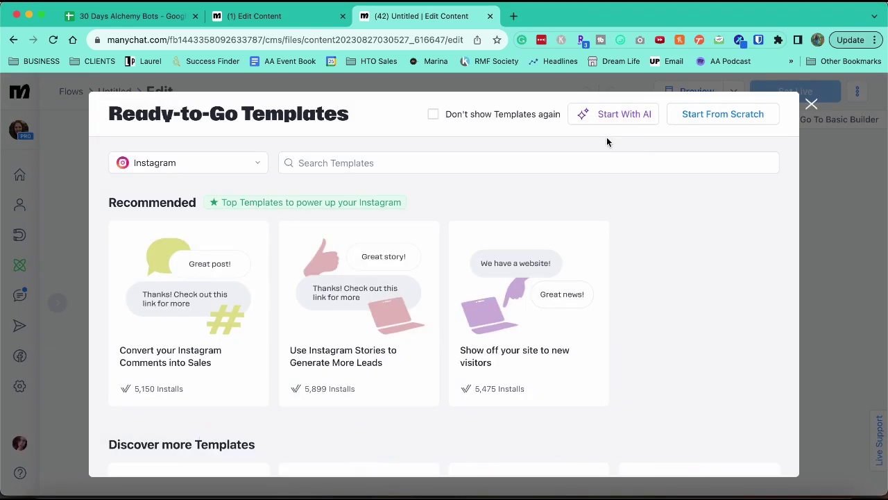
{"action": "left_click", "coordinate": [714, 113]}
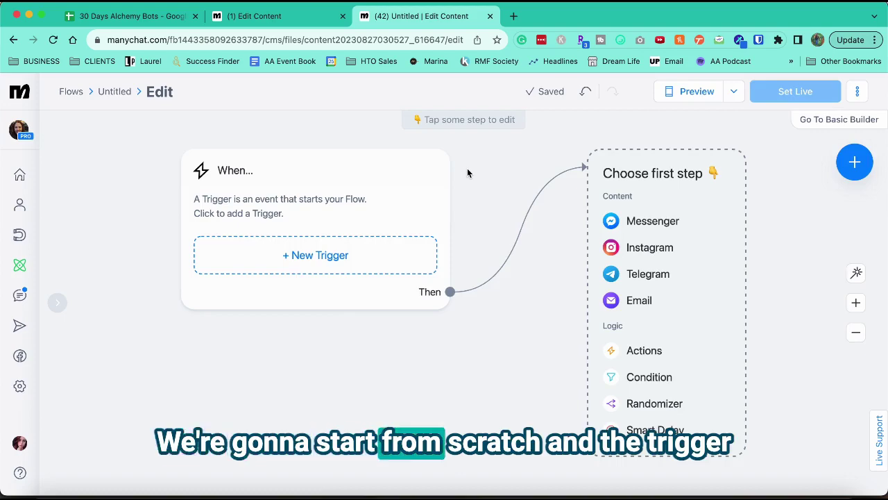
Add a Messenger trigger that starts the flow when a user clicks a referral link.
{"action": "left_click_drag", "start_coordinate": [514, 182], "coordinate": [414, 201]}
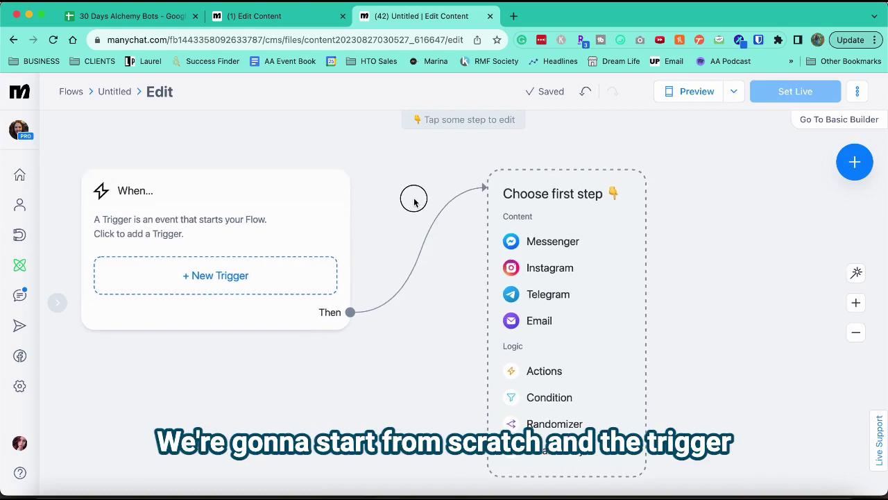
{"action": "left_click", "coordinate": [197, 280]}
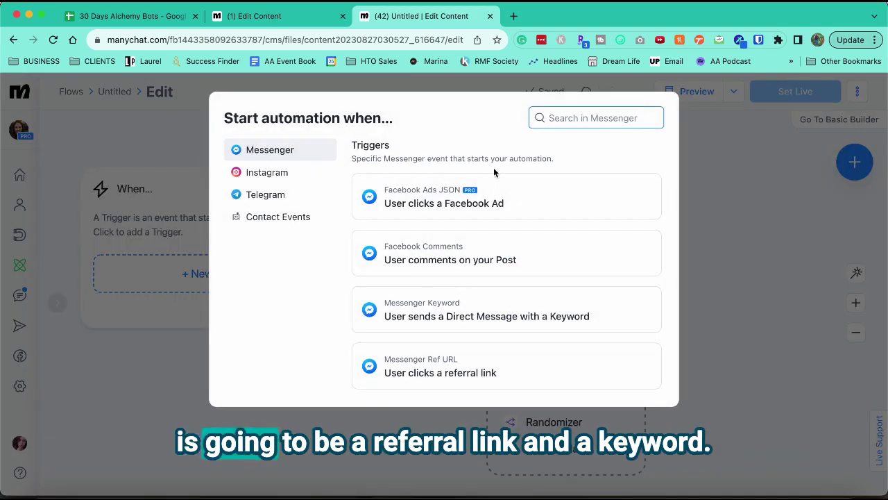
{"action": "scroll", "coordinate": [455, 270], "scroll_direction": "down", "scroll_amount": 3}
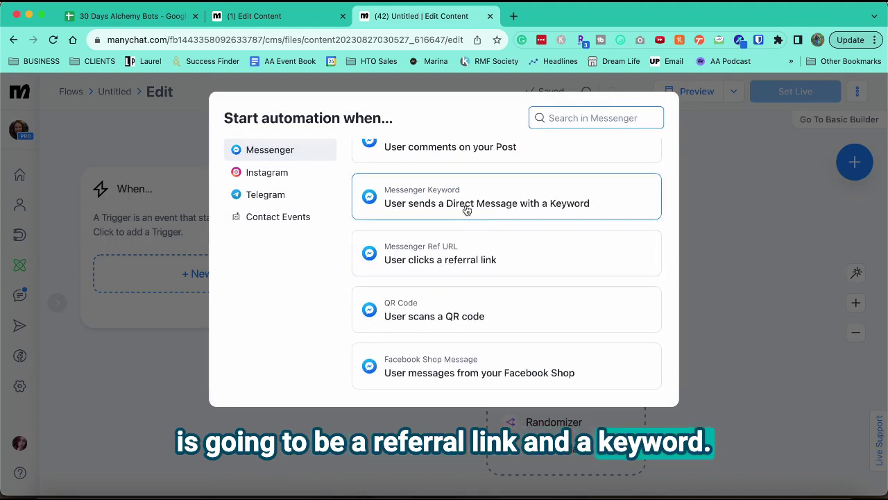
{"action": "left_click", "coordinate": [453, 254]}
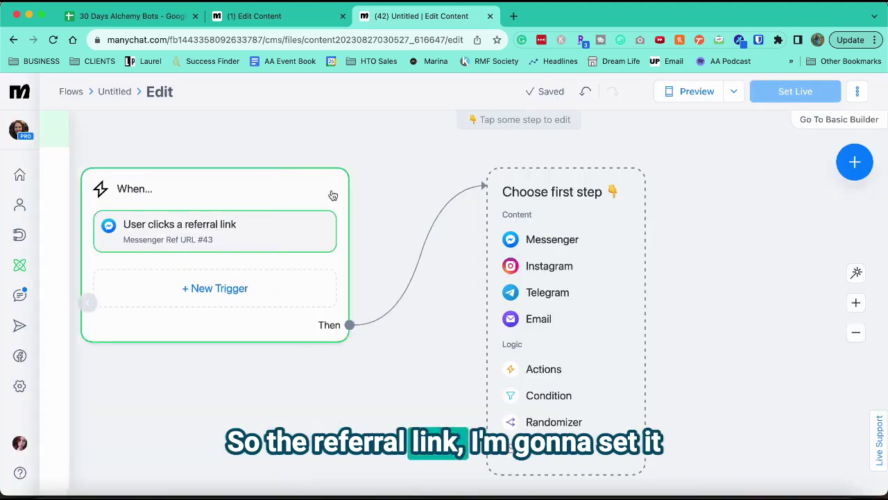
Set the referral link's custom ref parameter to "registrationsummit" and save it.
{"action": "left_click", "coordinate": [122, 341]}
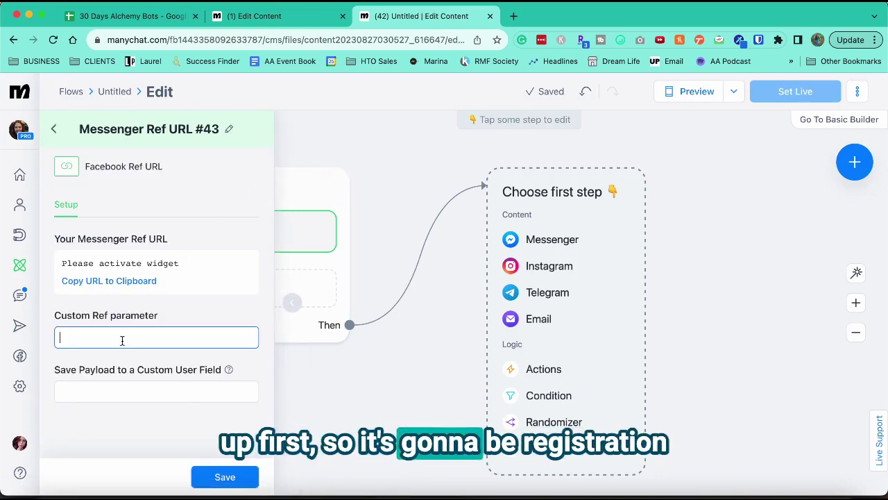
{"action": "type", "text": "registrationsum"}
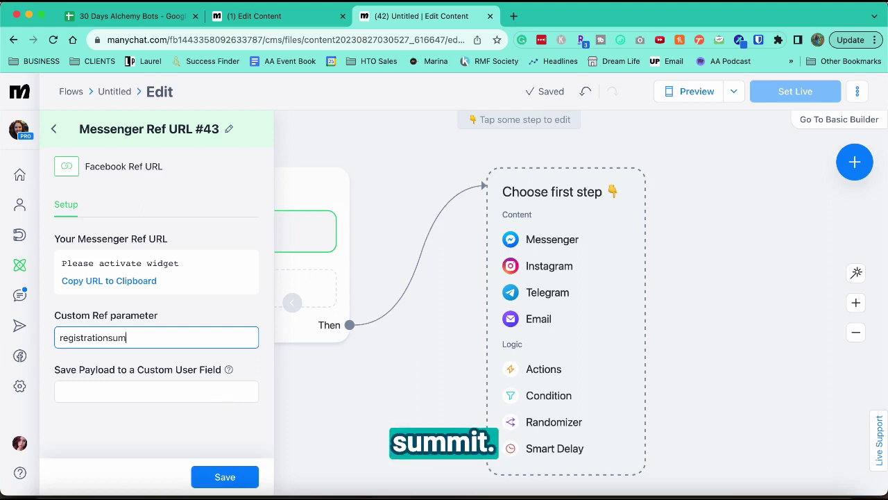
{"action": "type", "text": "mit"}
{"action": "left_click", "coordinate": [224, 476]}
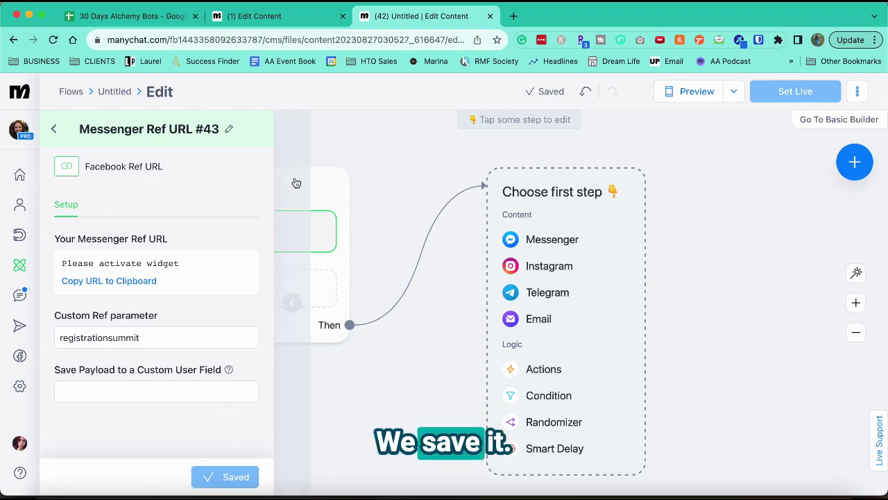
Rename the referral link trigger "Summit Registration Daily Reminders Chat Funnel" and return to the flow canvas.
{"action": "left_click", "coordinate": [212, 129]}
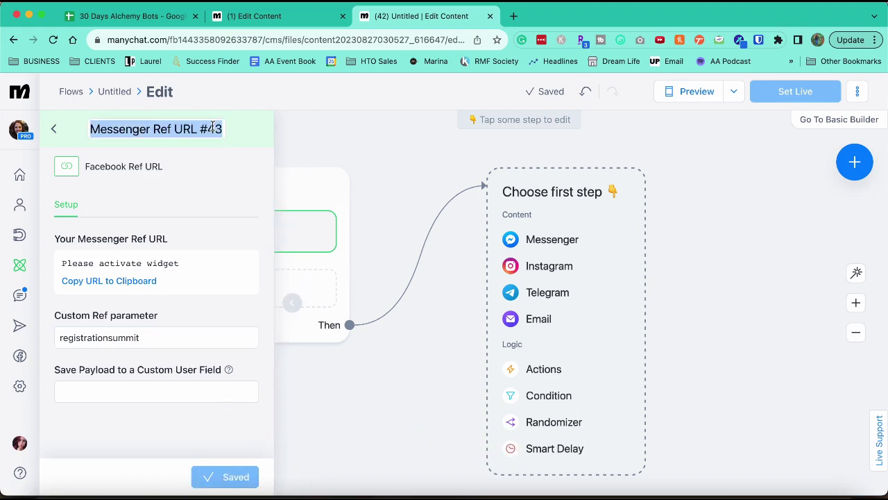
{"action": "type", "text": "Regista"}
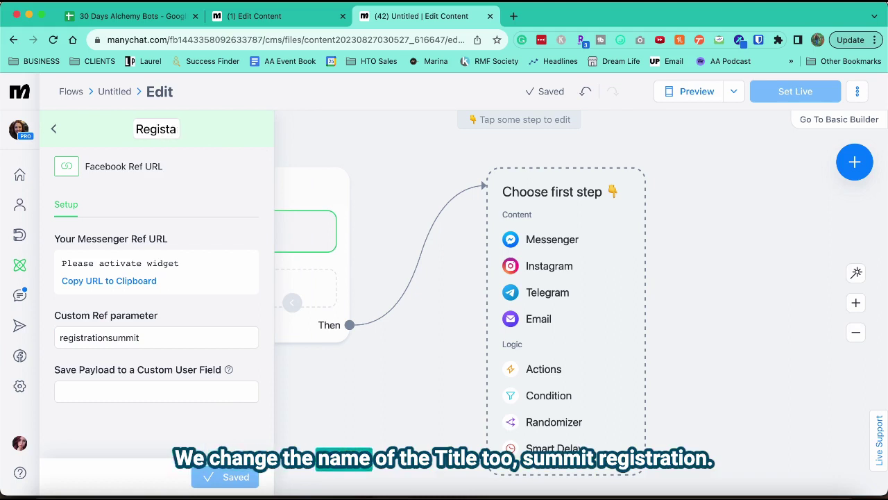
{"action": "type", "text": "t"}
{"action": "key", "text": "BackSpace"}
{"action": "type", "text": "Summit Registration"}
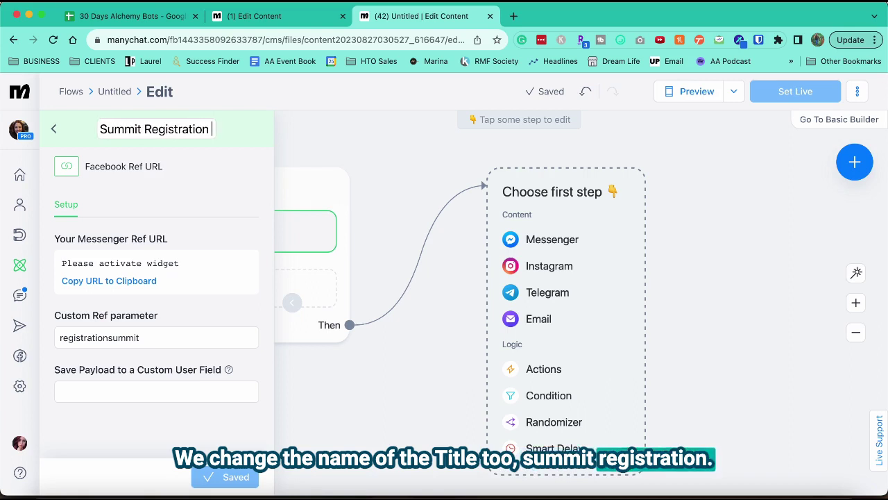
{"action": "type", "text": " Chat Funnel"}
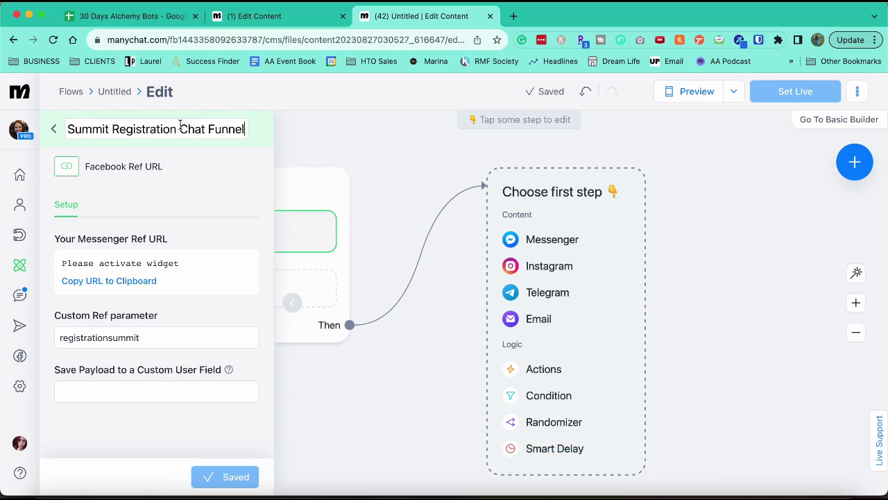
{"action": "left_click", "coordinate": [180, 129]}
{"action": "type", "text": "Daily Reminders"}
{"action": "key", "text": "Return"}
{"action": "left_click", "coordinate": [394, 193]}
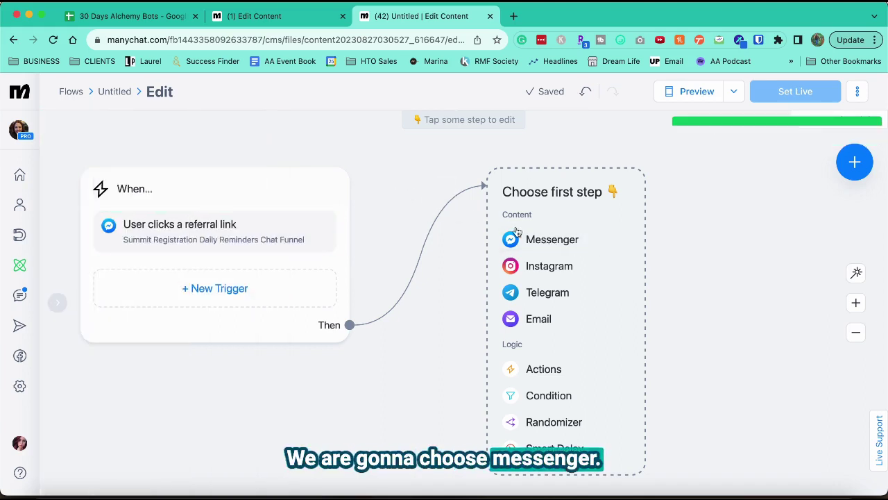
Add a Messenger first step reading "We are SO excited that you have joined us for the Chatbots For Coaches Summit 2nd Edition".
{"action": "left_click", "coordinate": [541, 239]}
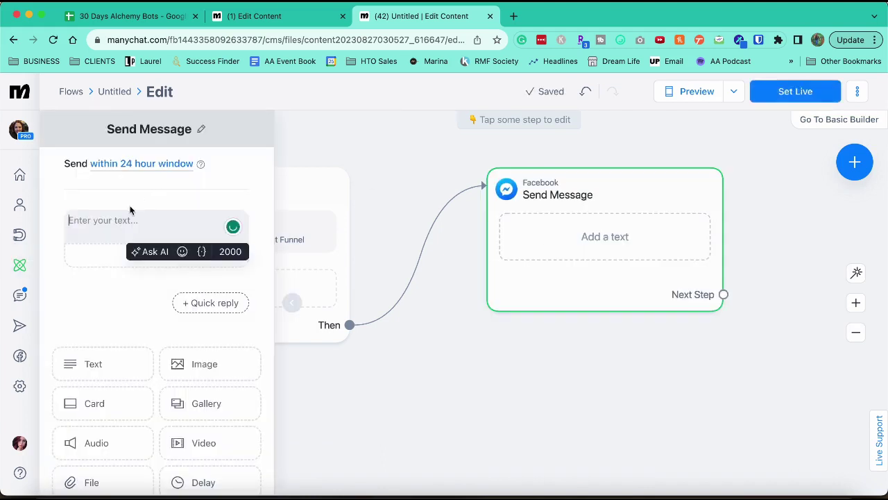
{"action": "left_click", "coordinate": [122, 227]}
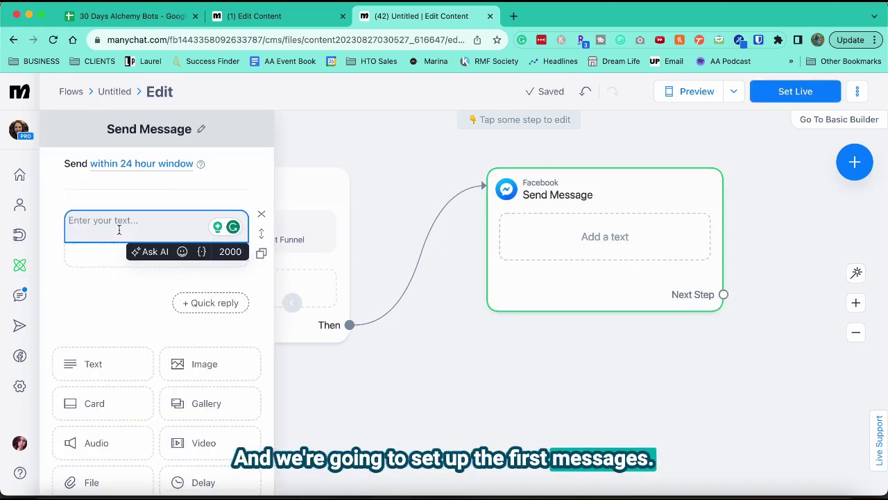
{"action": "type", "text": "We are SO e"}
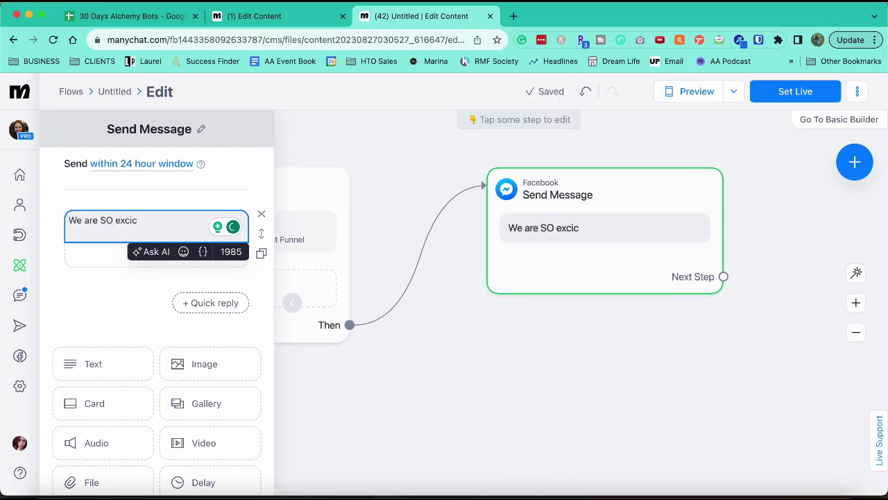
{"action": "type", "text": "xcited that you have joined us for the Chatbots For Coaches Summit 2nd Edition"}
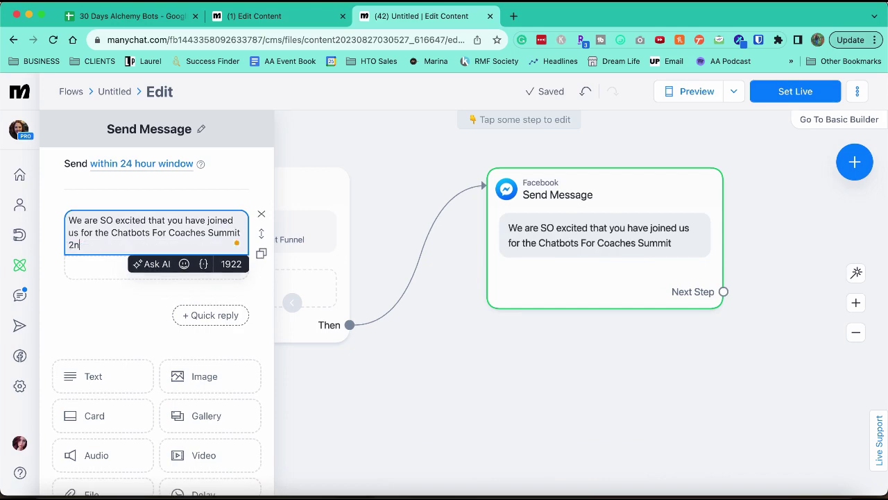
Add a robot emoji at the end of the message and insert the First Name field after "excited".
{"action": "left_click", "coordinate": [619, 40]}
{"action": "left_click", "coordinate": [416, 133]}
{"action": "type", "text": "scr"}
{"action": "left_click", "coordinate": [377, 173]}
{"action": "left_click", "coordinate": [125, 251]}
{"action": "type", "text": "🤖"}
{"action": "left_click", "coordinate": [202, 264]}
{"action": "left_click", "coordinate": [180, 295]}
Add a 3-second typing delay and a Messenger List block below the welcome text.
{"action": "scroll", "coordinate": [208, 361], "scroll_direction": "down", "scroll_amount": 3}
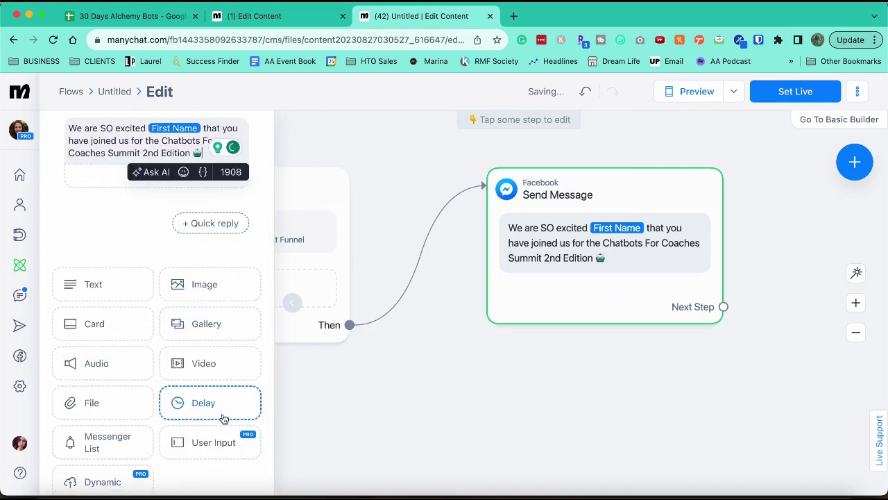
{"action": "left_click", "coordinate": [212, 406]}
{"action": "scroll", "coordinate": [131, 283], "scroll_direction": "down", "scroll_amount": 3}
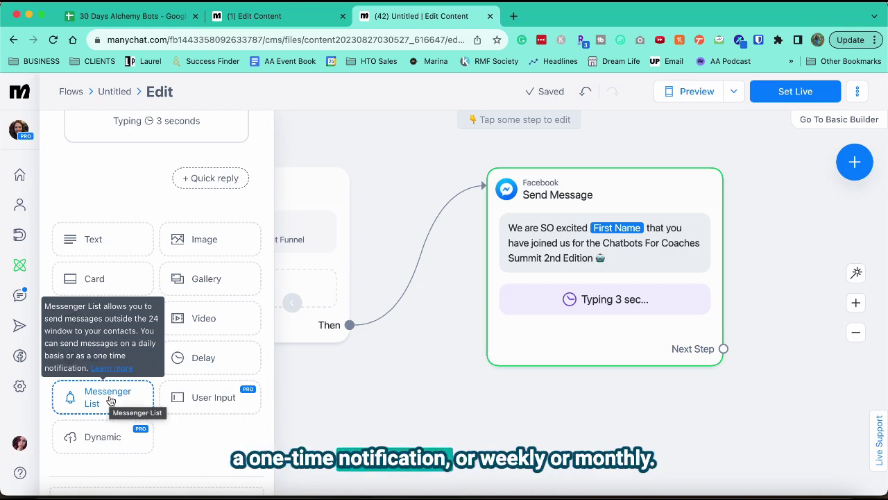
{"action": "left_click", "coordinate": [110, 400]}
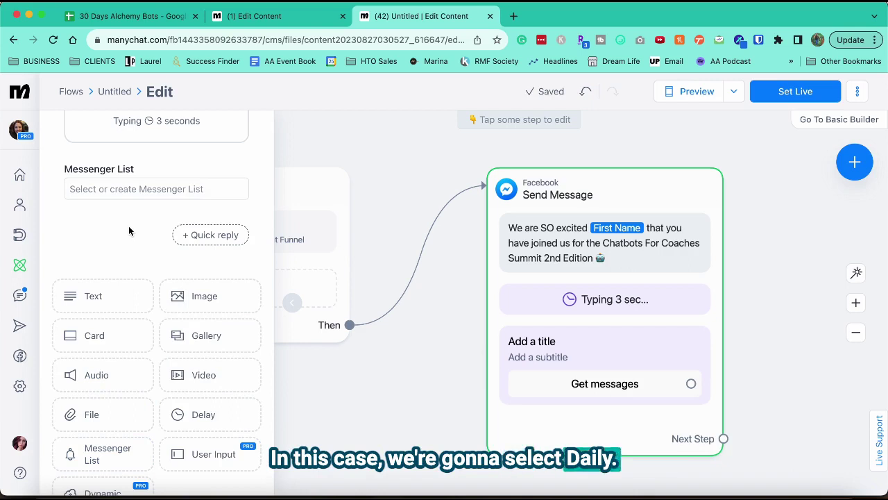
Start a new Messenger list named "Chatbots for Coaches Summit 2nd Edition" with Daily frequency.
{"action": "left_click", "coordinate": [116, 187]}
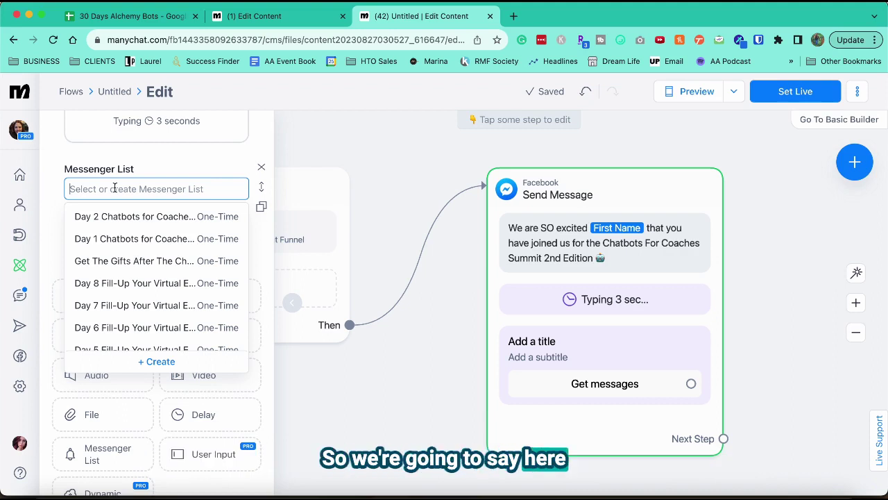
{"action": "type", "text": "For Coaches Summit 2nd Edition"}
{"action": "left_click", "coordinate": [156, 212]}
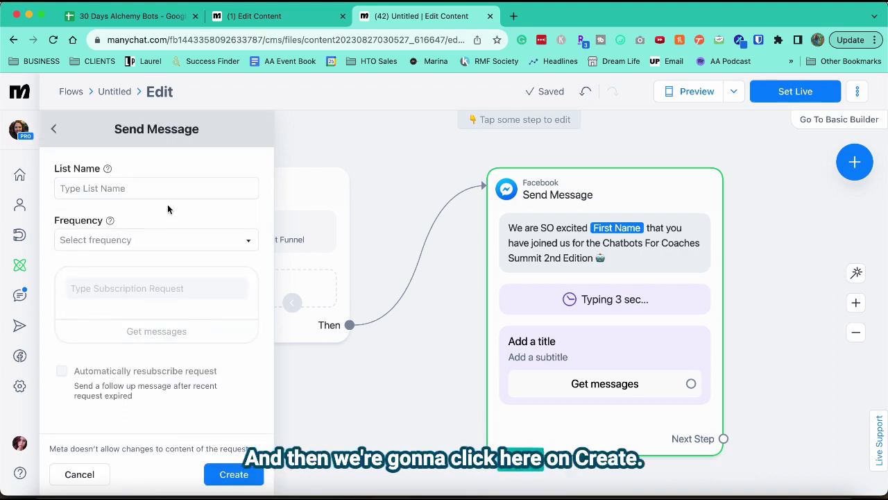
{"action": "left_click", "coordinate": [148, 186]}
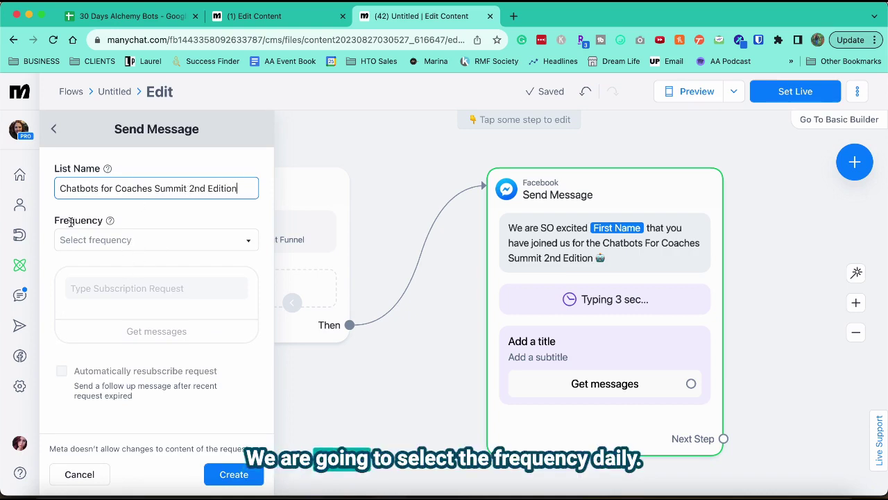
{"action": "left_click", "coordinate": [218, 239]}
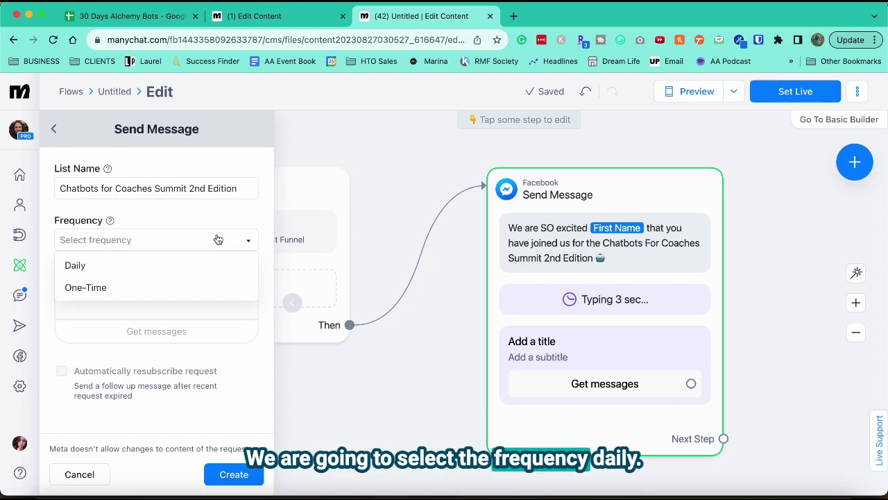
{"action": "left_click", "coordinate": [165, 262]}
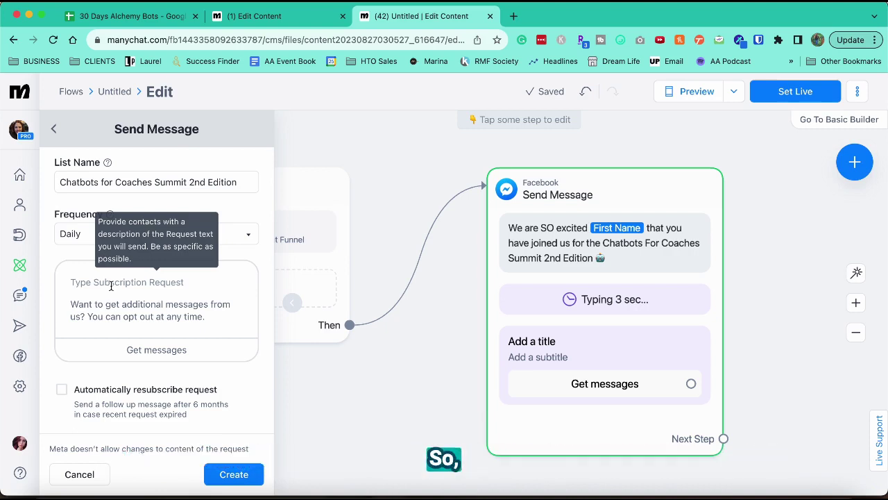
Enter "Chatbots For Coaches Summit Reminders and Information" as the list's subscription request text.
{"action": "type", "text": "atbots For Coaches Summit"}
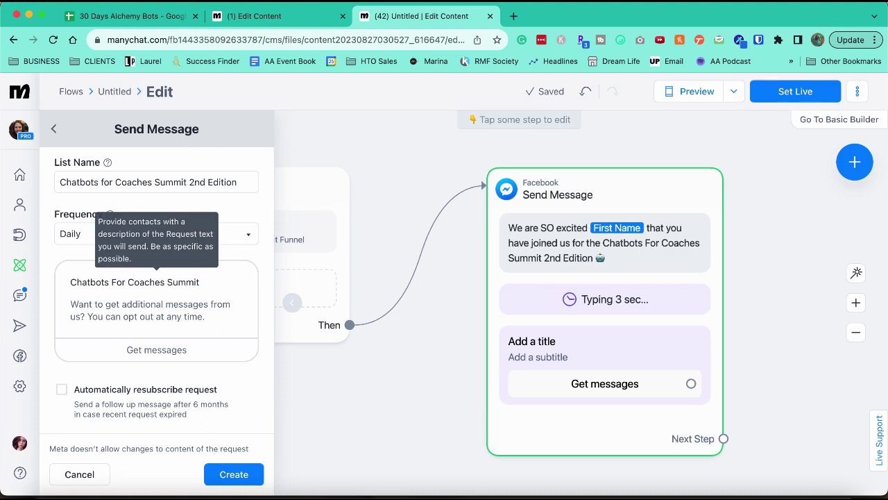
{"action": "type", "text": "rs a"}
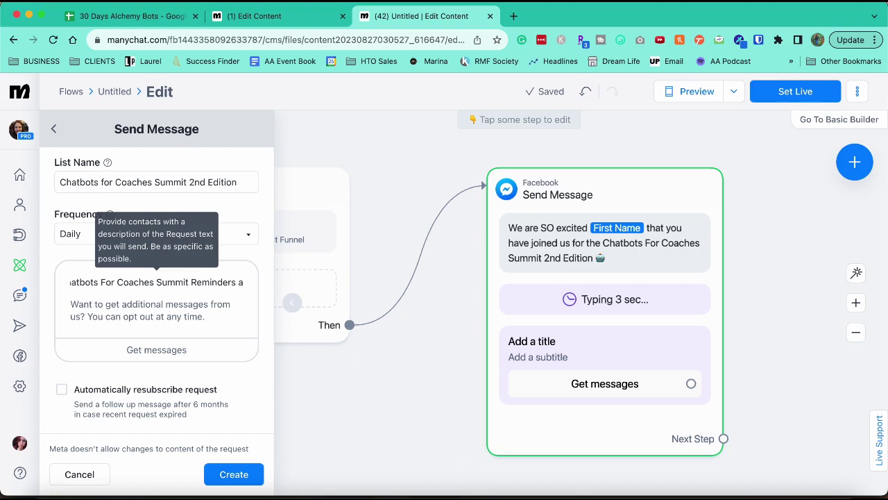
{"action": "type", "text": "nd Information"}
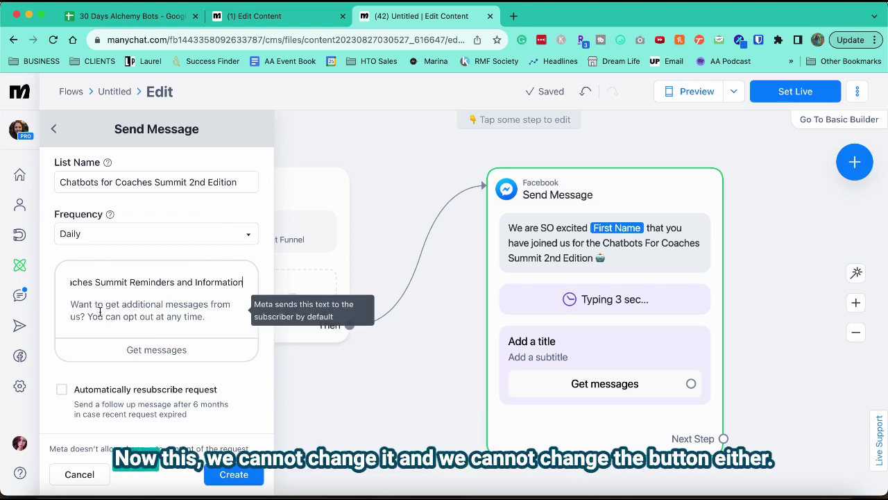
Review the request's default wording and Meta's note on content changes, and create the Messenger list.
{"action": "left_click_drag", "start_coordinate": [79, 303], "coordinate": [227, 326]}
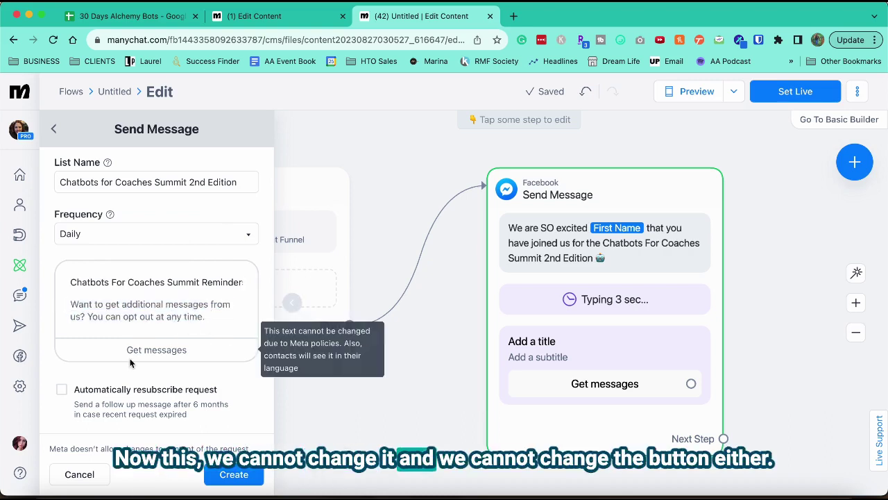
{"action": "triple_click", "coordinate": [215, 350]}
{"action": "left_click", "coordinate": [202, 316]}
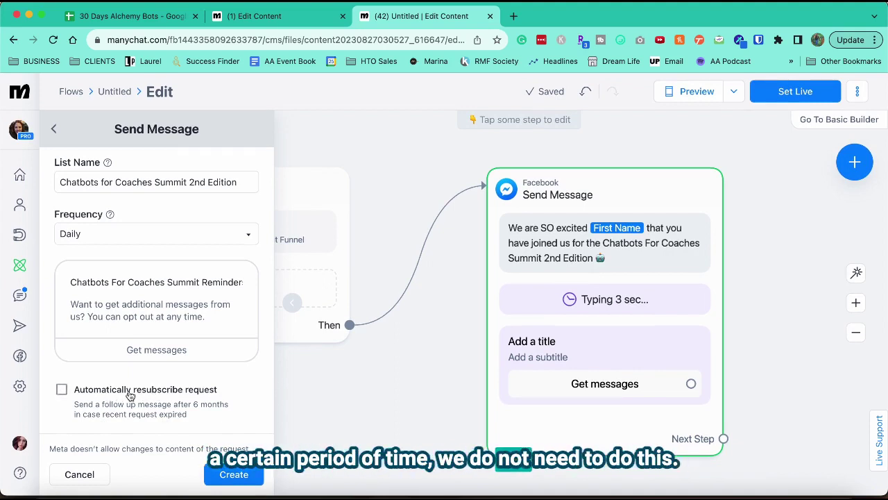
{"action": "left_click_drag", "start_coordinate": [48, 450], "coordinate": [247, 458]}
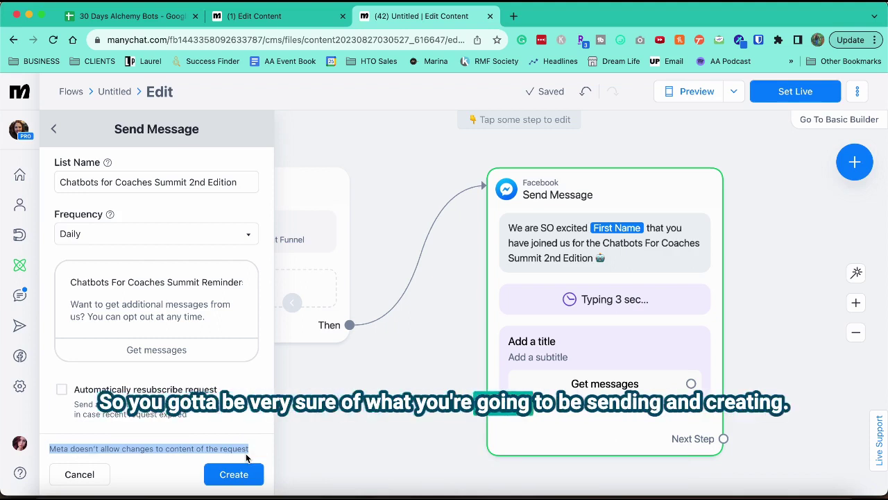
{"action": "left_click", "coordinate": [250, 455]}
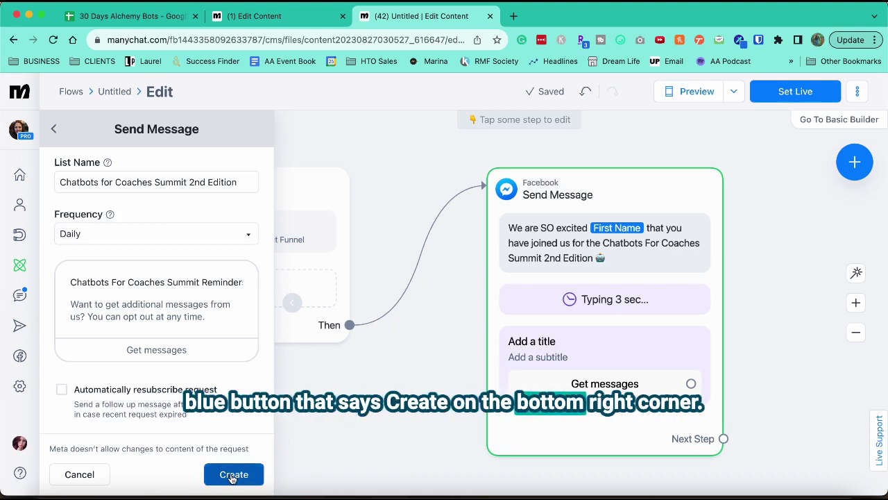
{"action": "left_click", "coordinate": [233, 476]}
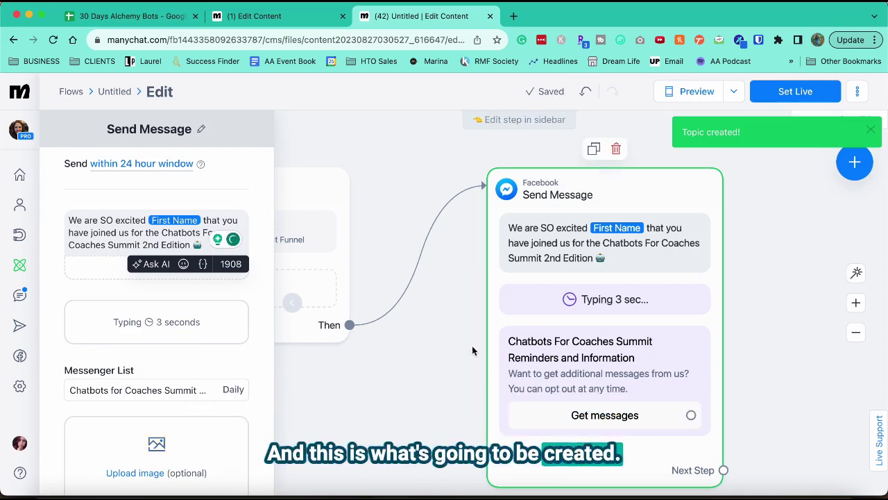
Append a paragraph to the welcome text: "To register for daily notifications please tap on the next message button 'Get Messages' to complete the process".
{"action": "left_click_drag", "start_coordinate": [489, 331], "coordinate": [395, 307]}
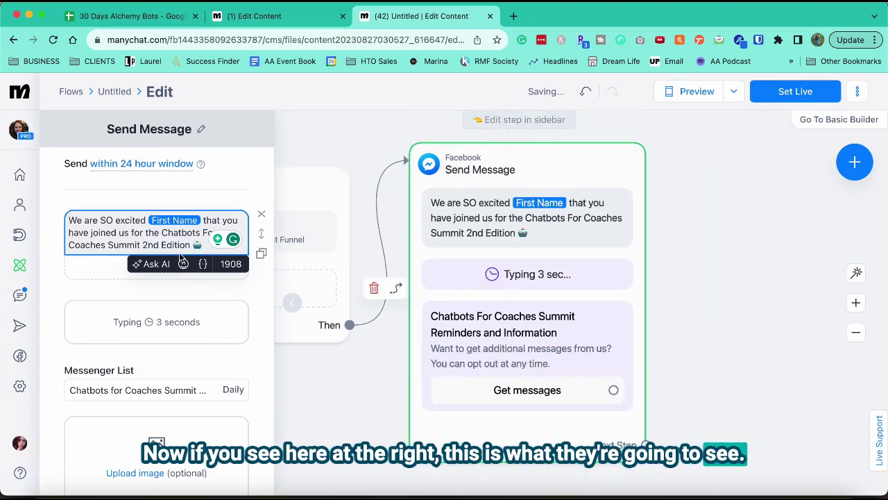
{"action": "scroll", "coordinate": [170, 343], "scroll_direction": "down", "scroll_amount": 2}
{"action": "scroll", "coordinate": [170, 343], "scroll_direction": "up", "scroll_amount": 2}
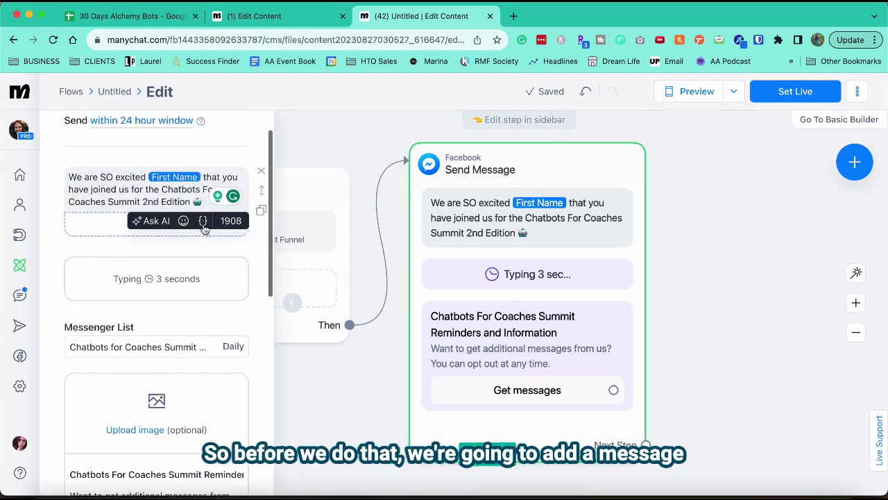
{"action": "key", "text": "Return"}
{"action": "key", "text": "Return"}
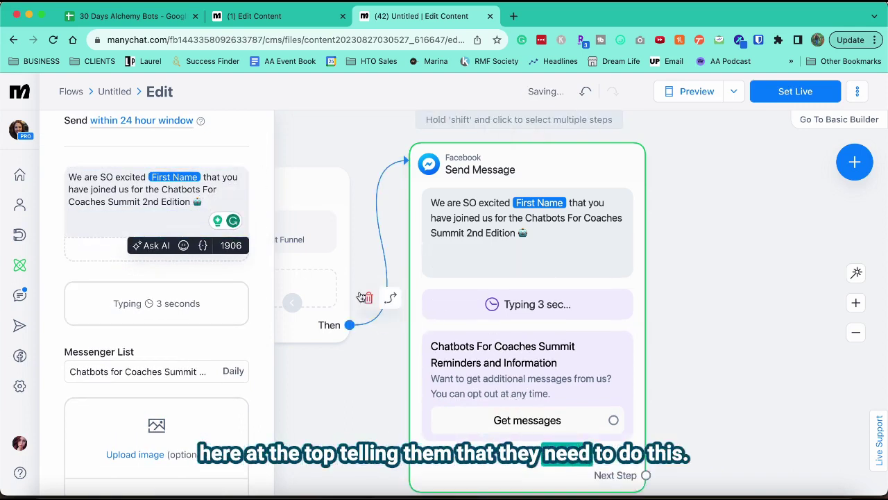
{"action": "type", "text": "To register for daily notifications please"}
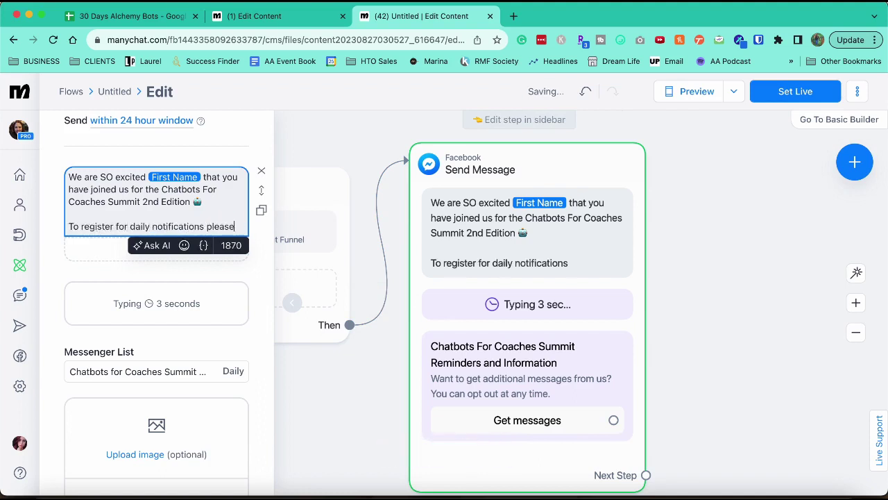
{"action": "type", "text": " tap on the next message button \""}
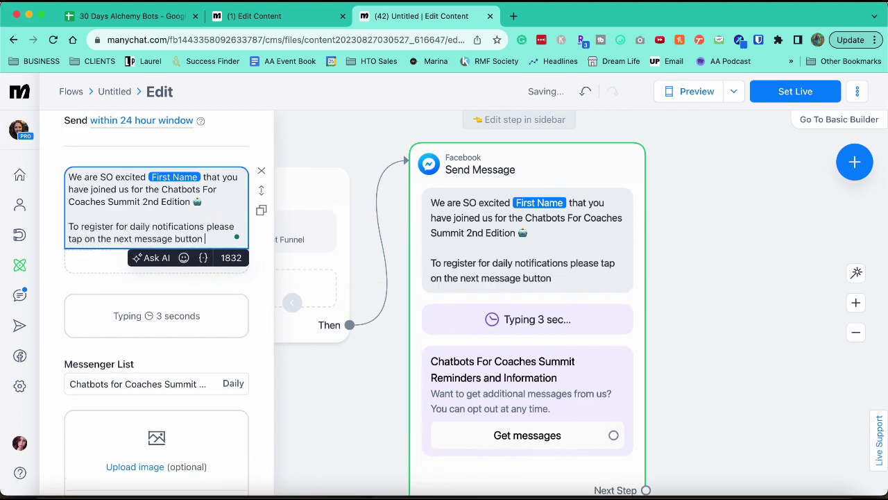
{"action": "type", "text": "Get Messages' to complete the process"}
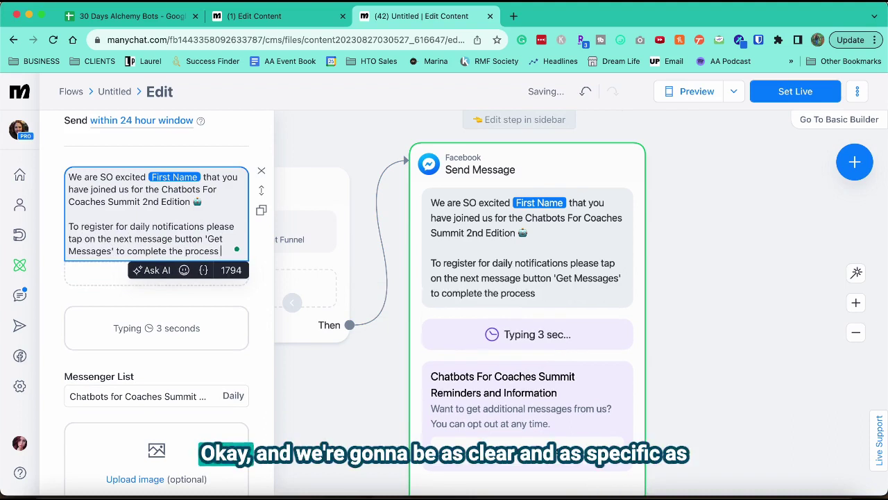
Add a medium-light pointing-down hand emoji at the end of the registration instruction in the welcome text.
{"action": "left_click", "coordinate": [620, 39]}
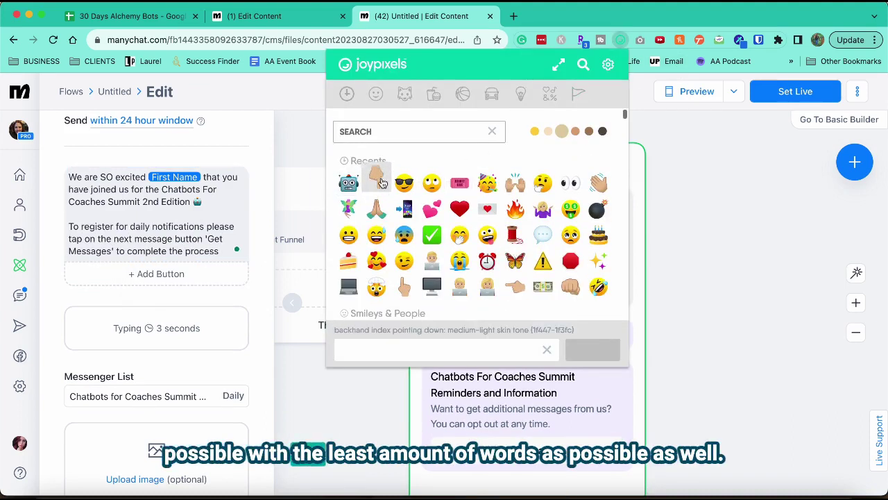
{"action": "left_click", "coordinate": [380, 182]}
{"action": "left_click", "coordinate": [223, 250]}
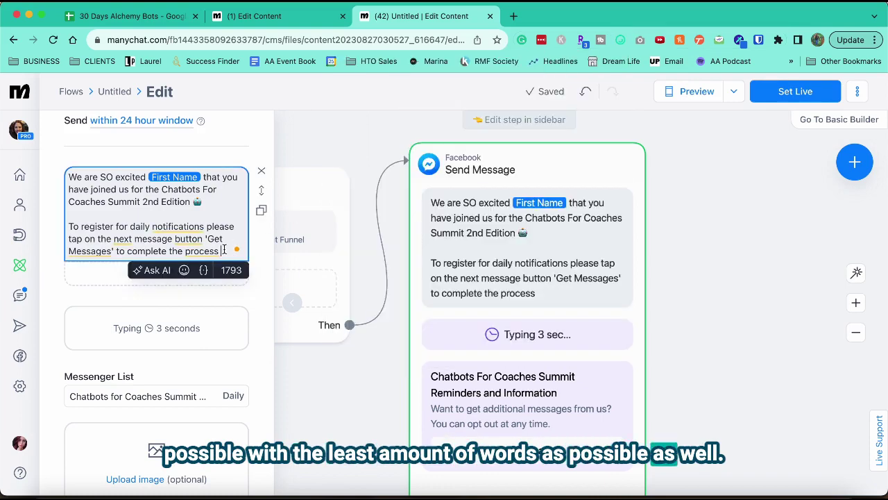
{"action": "type", "text": "👇"}
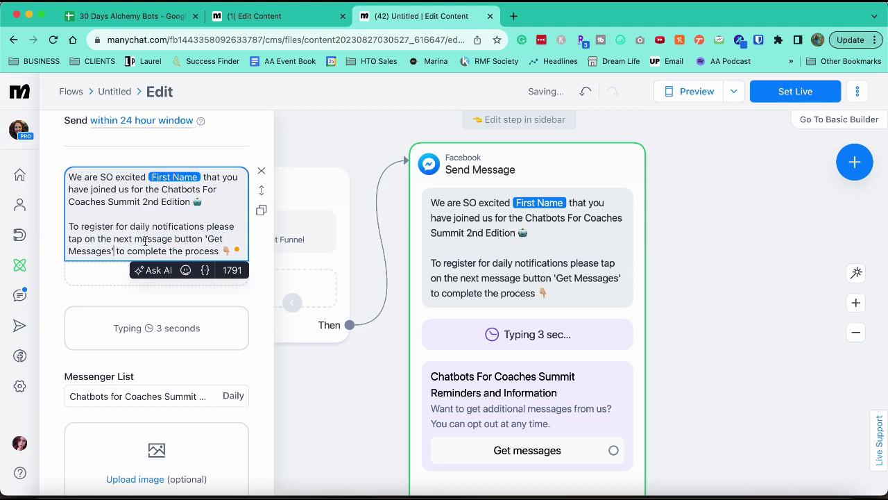
Review the Messenger List block and its Get messages button in the first Send Message step.
{"action": "scroll", "coordinate": [162, 239], "scroll_direction": "down", "scroll_amount": 6}
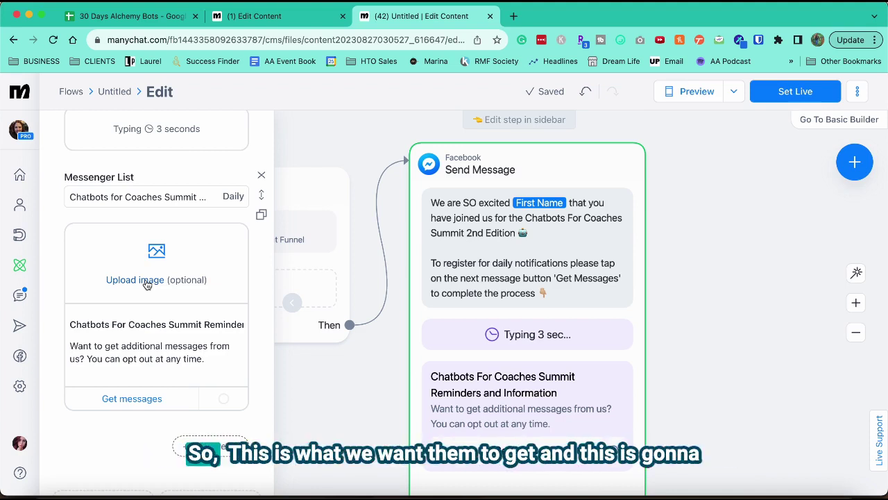
{"action": "scroll", "coordinate": [149, 291], "scroll_direction": "down", "scroll_amount": 3}
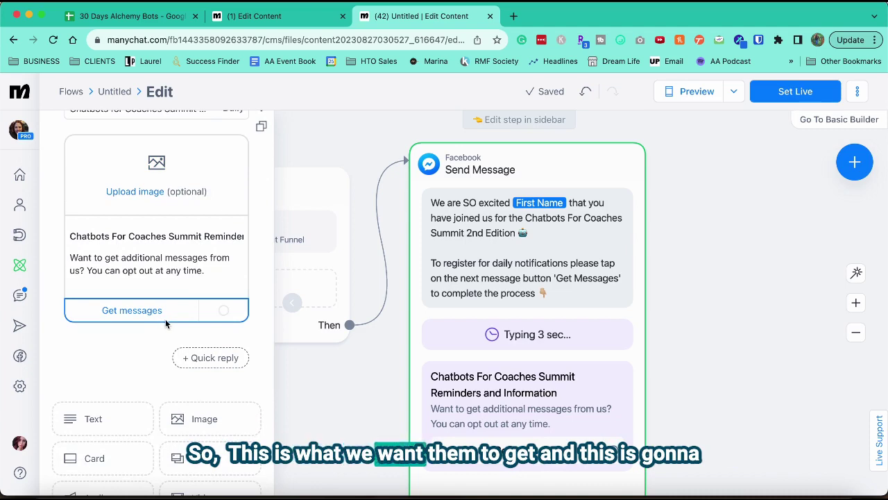
{"action": "scroll", "coordinate": [496, 356], "scroll_direction": "down", "scroll_amount": 3}
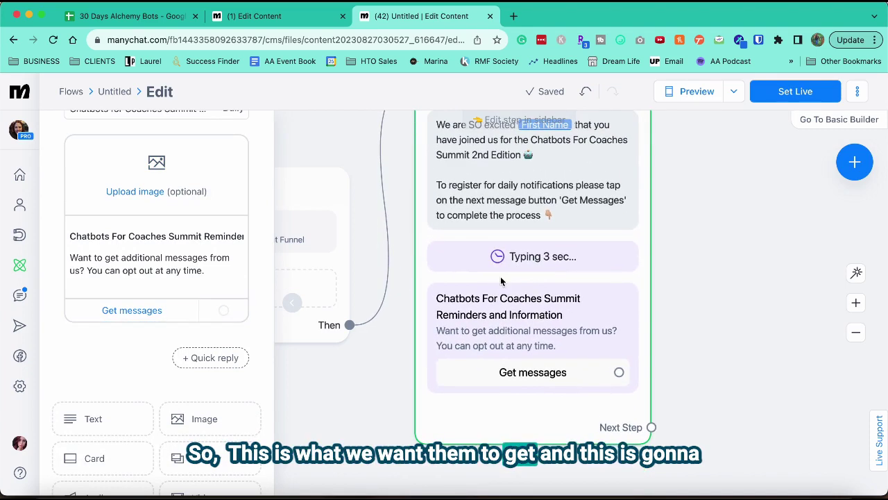
{"action": "scroll", "coordinate": [388, 397], "scroll_direction": "right", "scroll_amount": 4}
{"action": "scroll", "coordinate": [388, 397], "scroll_direction": "up", "scroll_amount": 2}
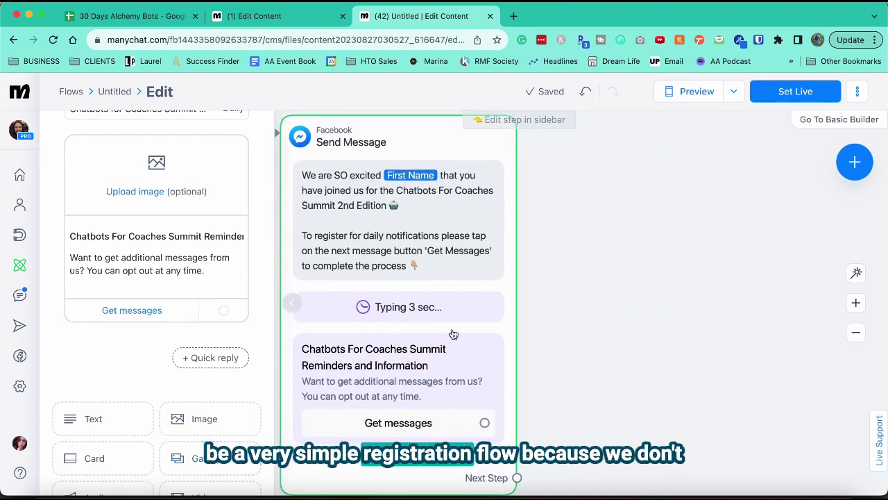
{"action": "left_click_drag", "start_coordinate": [456, 352], "coordinate": [461, 356]}
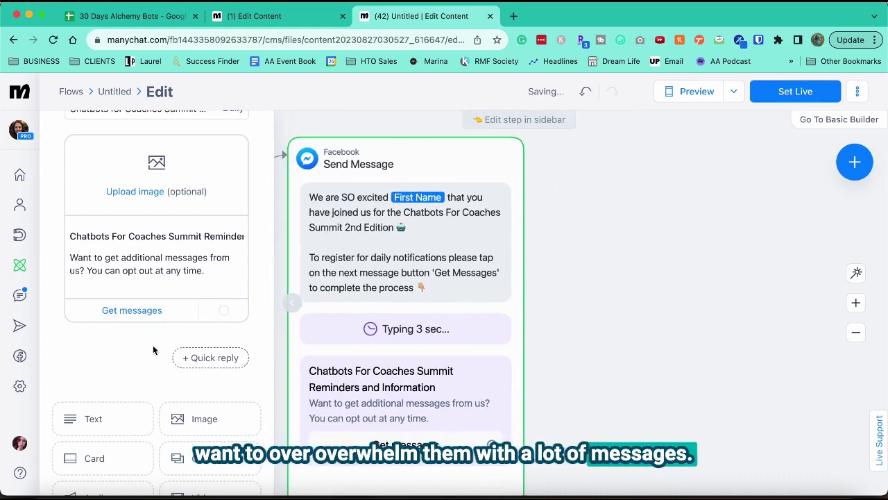
{"action": "left_click", "coordinate": [492, 445]}
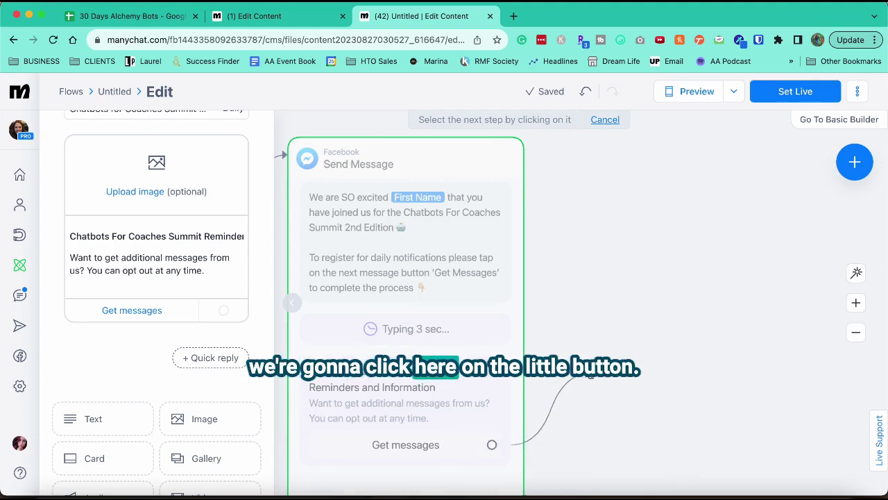
{"action": "left_click", "coordinate": [591, 354]}
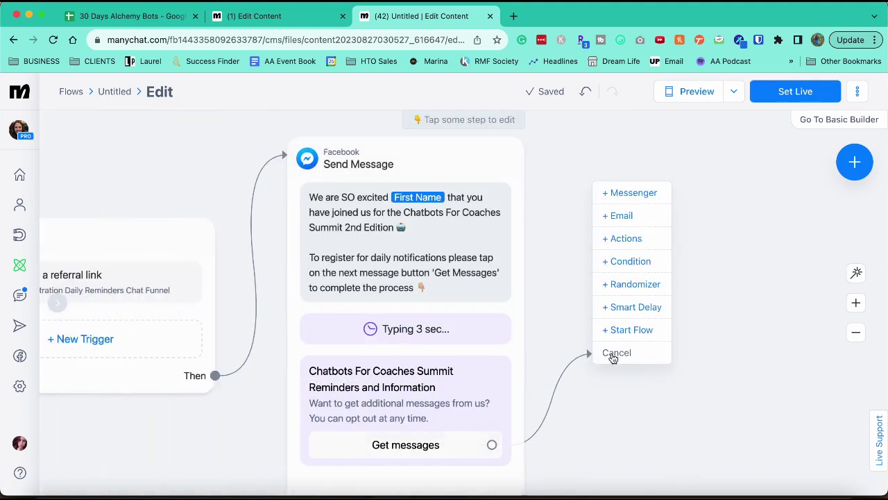
{"action": "left_click", "coordinate": [616, 355]}
Connect the Get messages button of the Messenger List block to a new Actions step.
{"action": "left_click", "coordinate": [494, 452]}
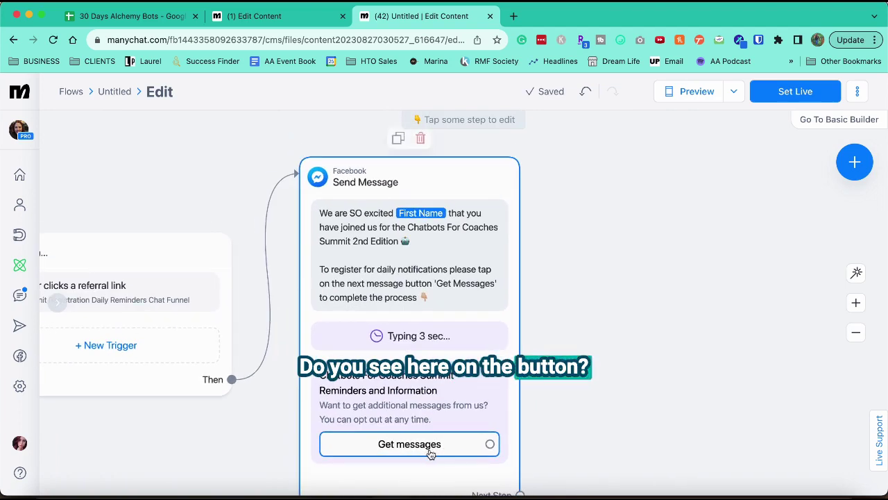
{"action": "left_click", "coordinate": [490, 444]}
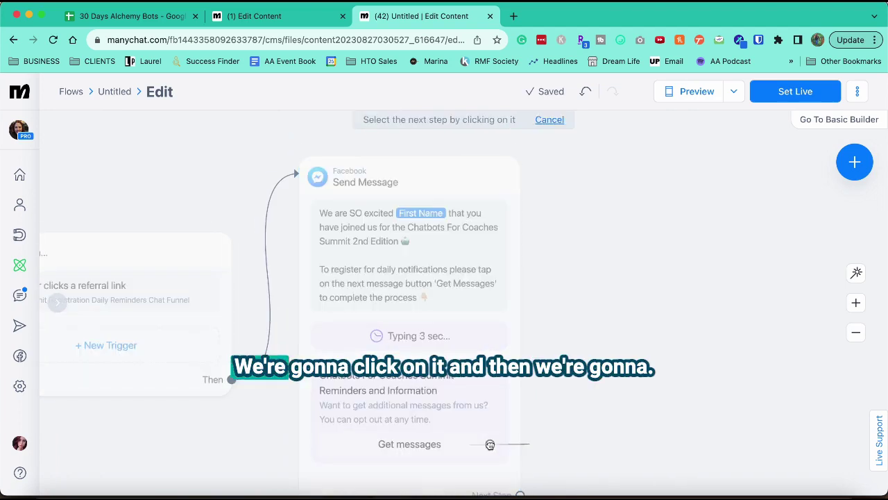
{"action": "left_click", "coordinate": [585, 206]}
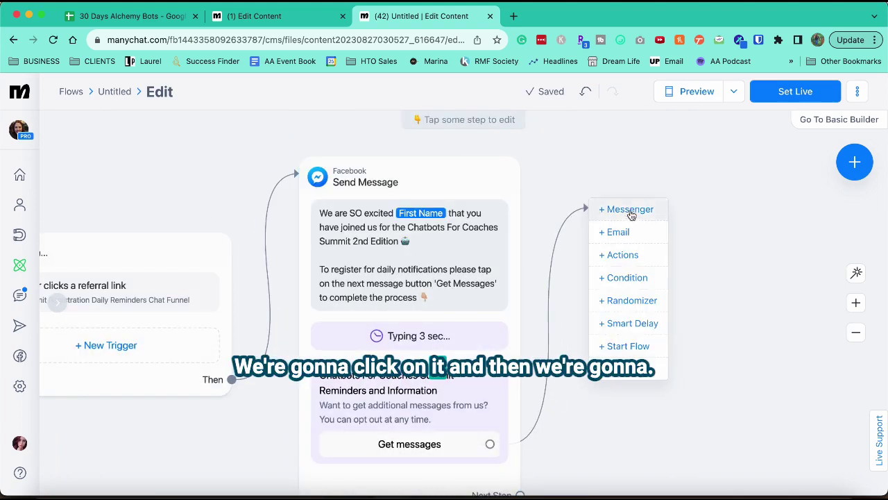
{"action": "left_click", "coordinate": [641, 255]}
Add an Add Tag action to the Actions step with the new tag "CFC2_Registered To Daily Reminders".
{"action": "left_click", "coordinate": [148, 194]}
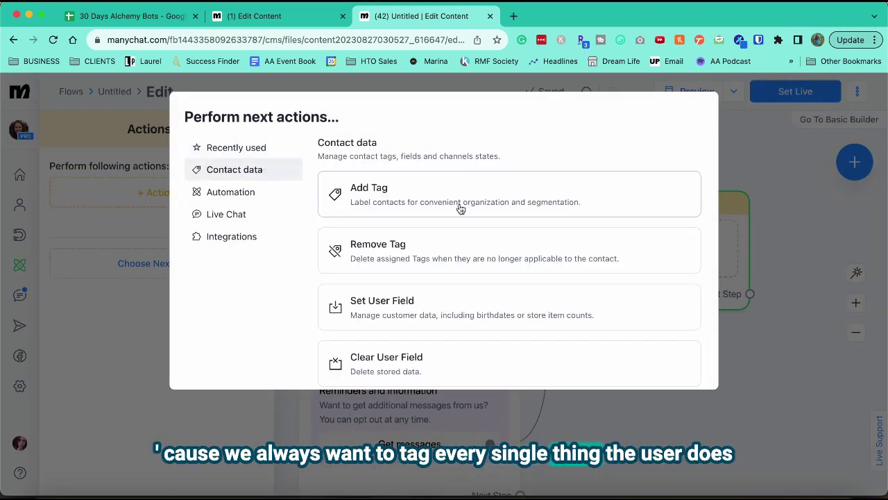
{"action": "left_click", "coordinate": [464, 211]}
{"action": "left_click", "coordinate": [115, 217]}
{"action": "type", "text": "CFC"}
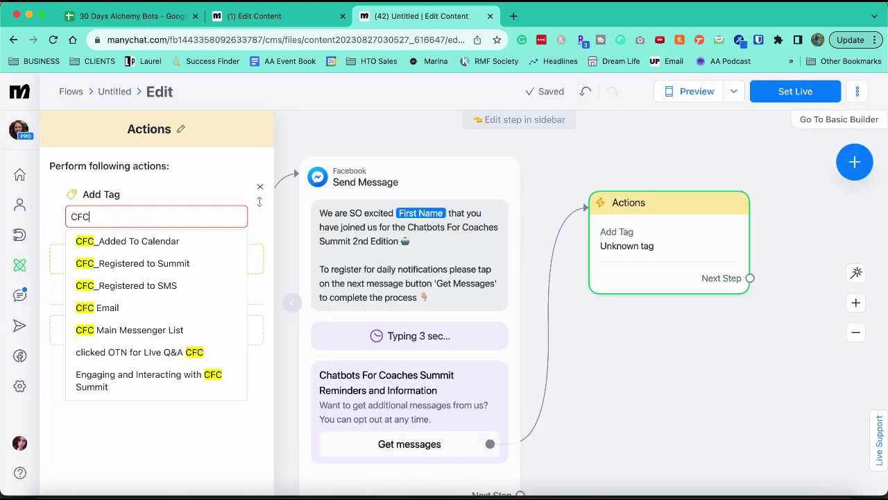
{"action": "type", "text": "2_Registered T"}
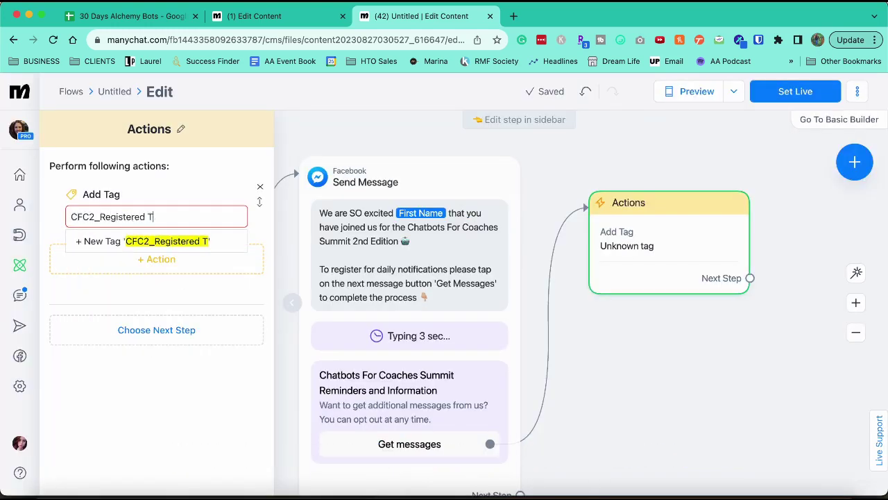
{"action": "type", "text": "o Daily Reminders"}
{"action": "key", "text": "Return"}
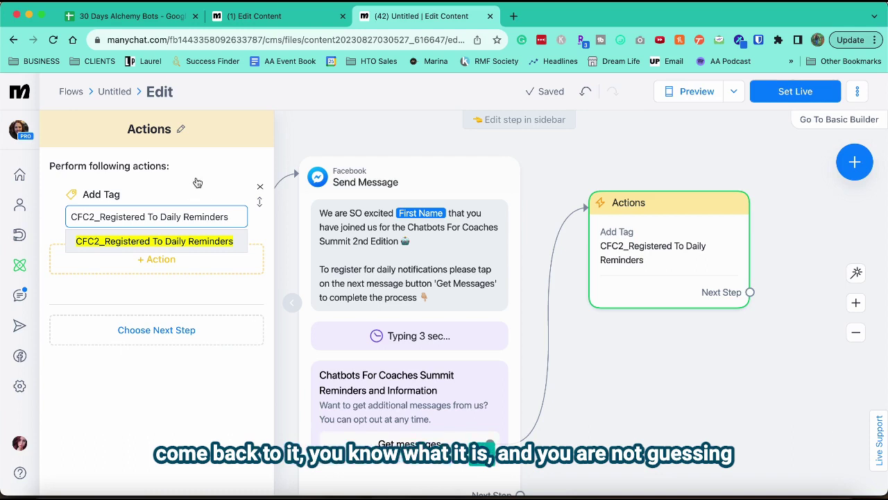
{"action": "left_click", "coordinate": [196, 367]}
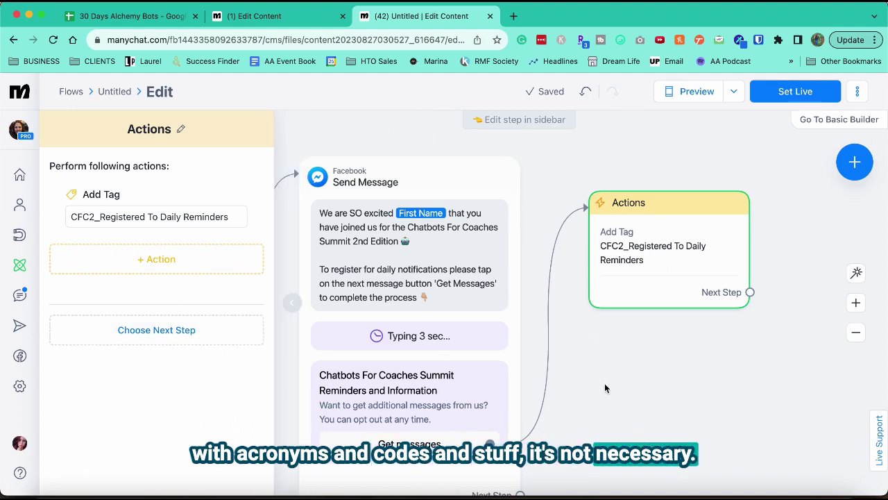
Add a Messenger message as the next step after the tagging action and open it for editing.
{"action": "left_click_drag", "start_coordinate": [729, 375], "coordinate": [515, 378]}
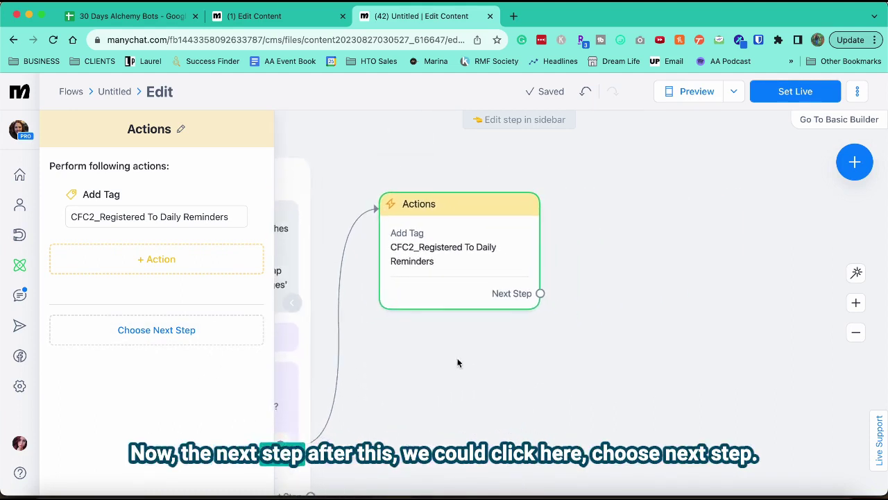
{"action": "left_click", "coordinate": [151, 332]}
{"action": "left_click", "coordinate": [388, 264]}
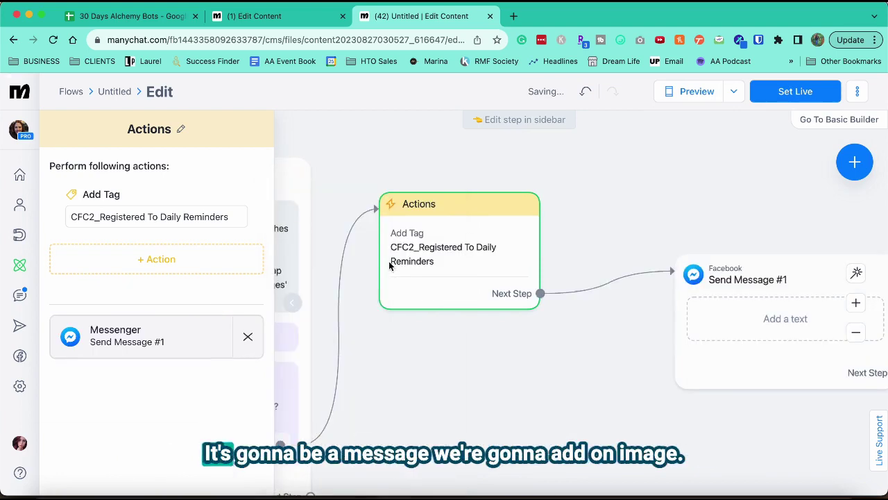
{"action": "left_click", "coordinate": [753, 377]}
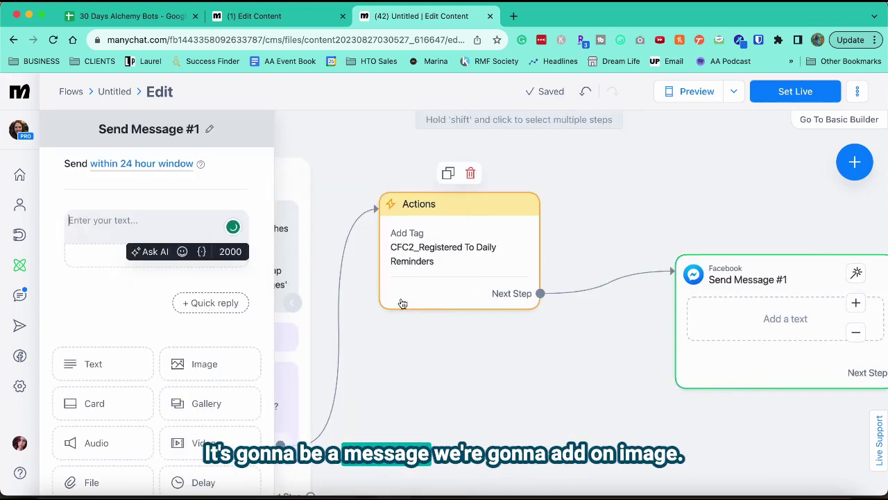
Add an image block above the text in Send Message #1 and upload "anna froxen excited.gif" to it.
{"action": "left_click", "coordinate": [196, 359]}
{"action": "left_click_drag", "start_coordinate": [258, 305], "coordinate": [137, 263]}
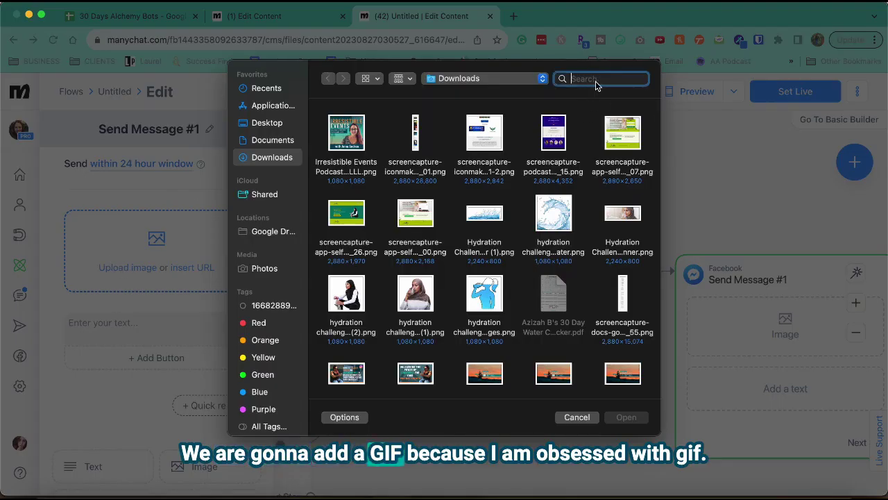
{"action": "type", "text": "GIF"}
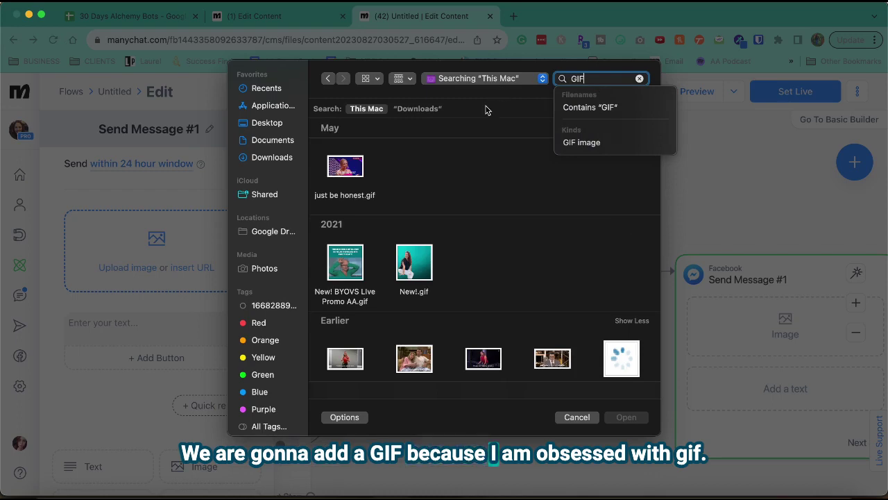
{"action": "key", "text": "Return"}
{"action": "scroll", "coordinate": [487, 208], "scroll_direction": "down", "scroll_amount": 5}
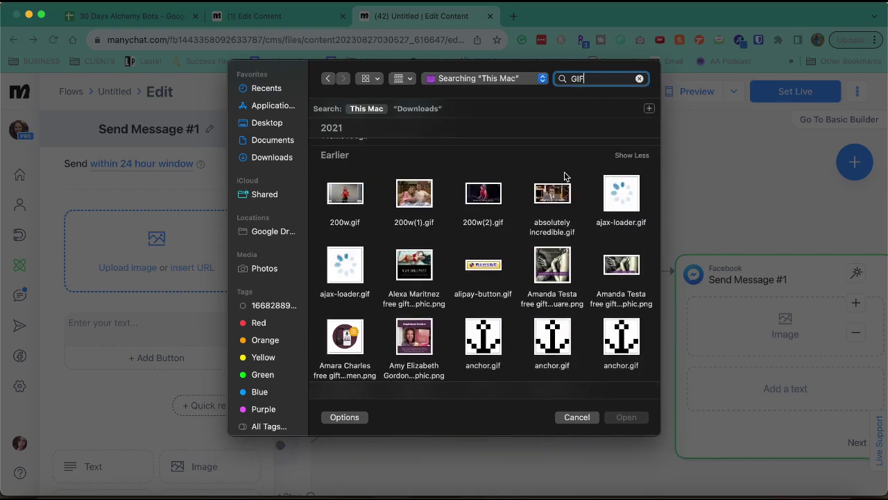
{"action": "scroll", "coordinate": [527, 271], "scroll_direction": "down", "scroll_amount": 3}
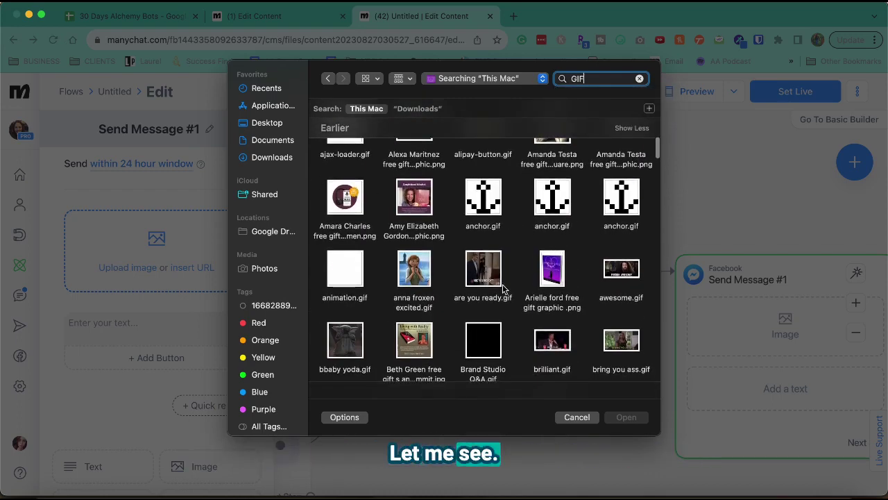
{"action": "left_click", "coordinate": [410, 276]}
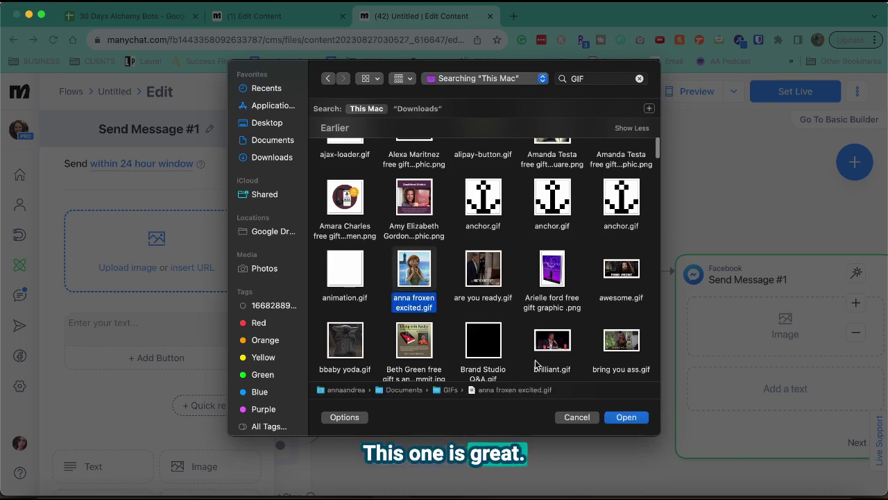
{"action": "left_click", "coordinate": [626, 417]}
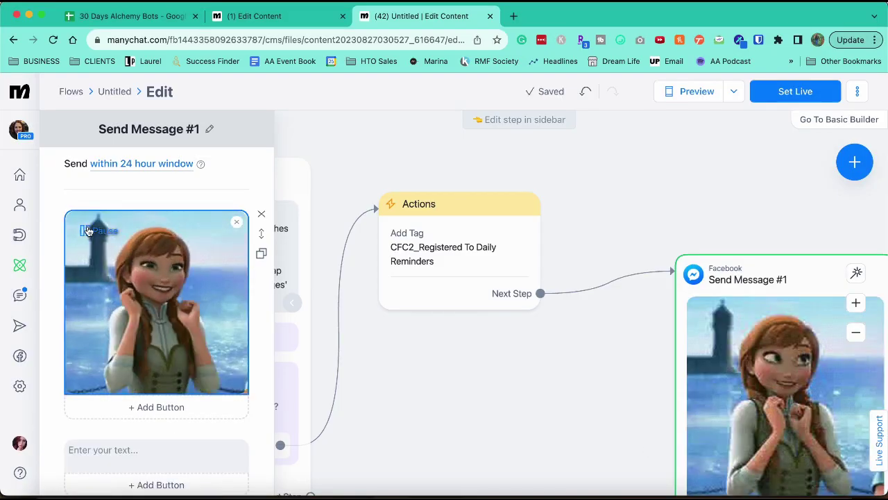
Start the text block below the image with "YAY" followed by the First Name system field and an exclamation mark.
{"action": "scroll", "coordinate": [138, 319], "scroll_direction": "down", "scroll_amount": 1}
{"action": "left_click", "coordinate": [118, 311]}
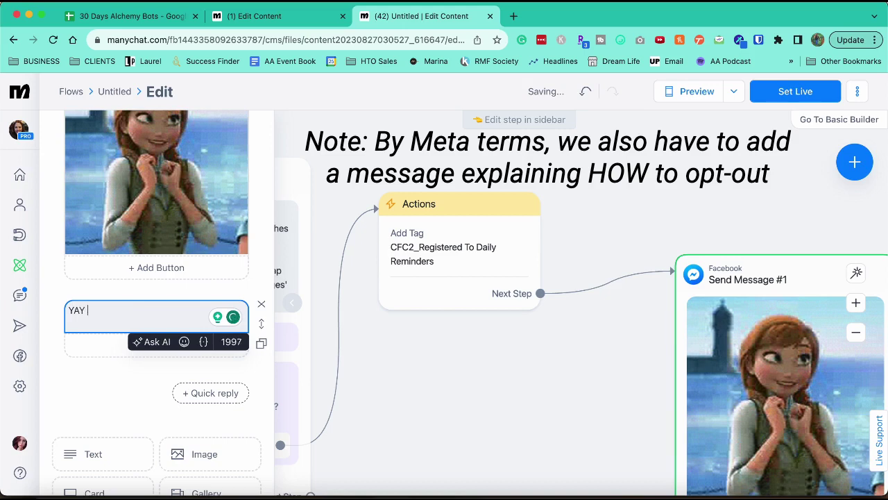
{"action": "left_click", "coordinate": [203, 342]}
{"action": "scroll", "coordinate": [188, 295], "scroll_direction": "down", "scroll_amount": 1}
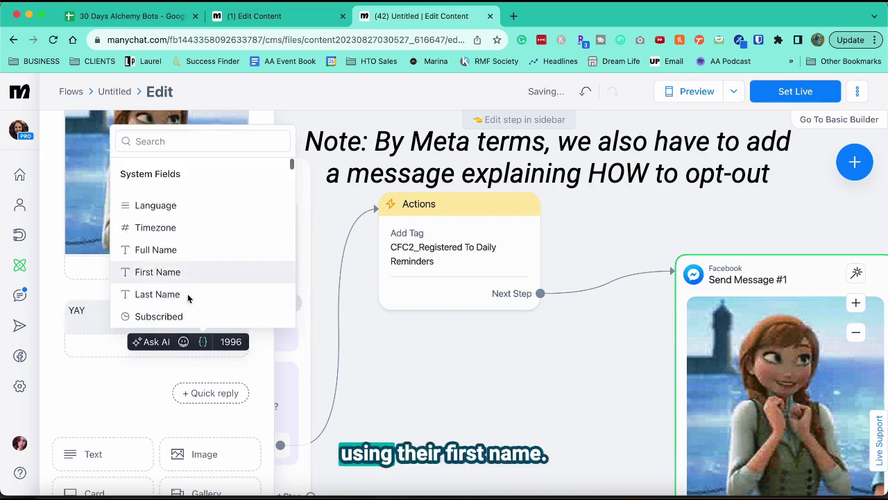
{"action": "left_click", "coordinate": [167, 271]}
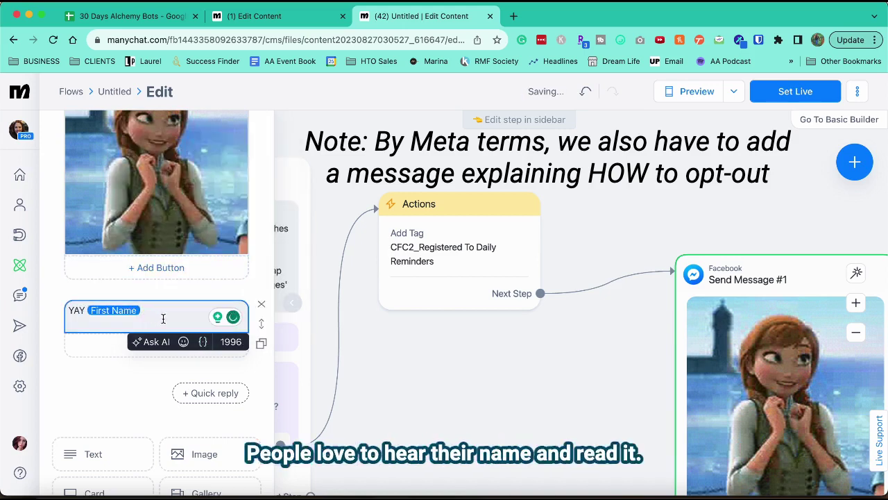
{"action": "type", "text": "!"}
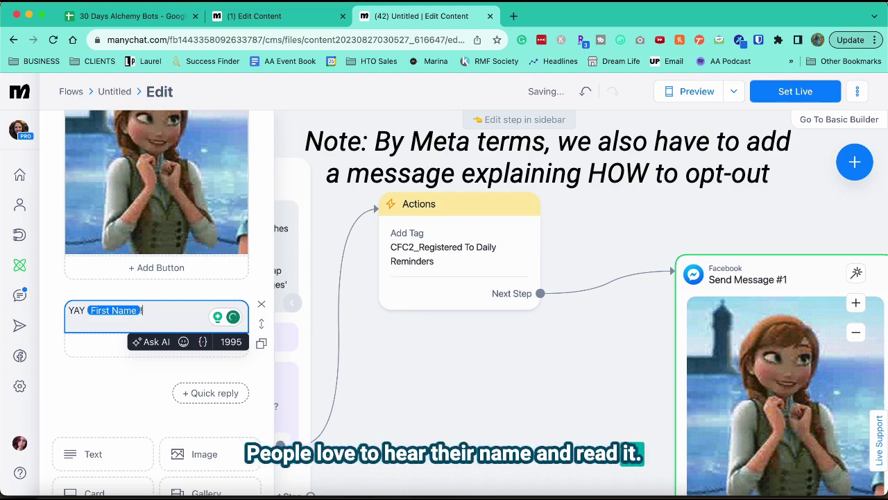
Continue the message text with "You have successfully subscribed to receive daily reminders for the Chatbots for Coaches Summit 2nd Edition.".
{"action": "type", "text": " You have successfully subcrie"}
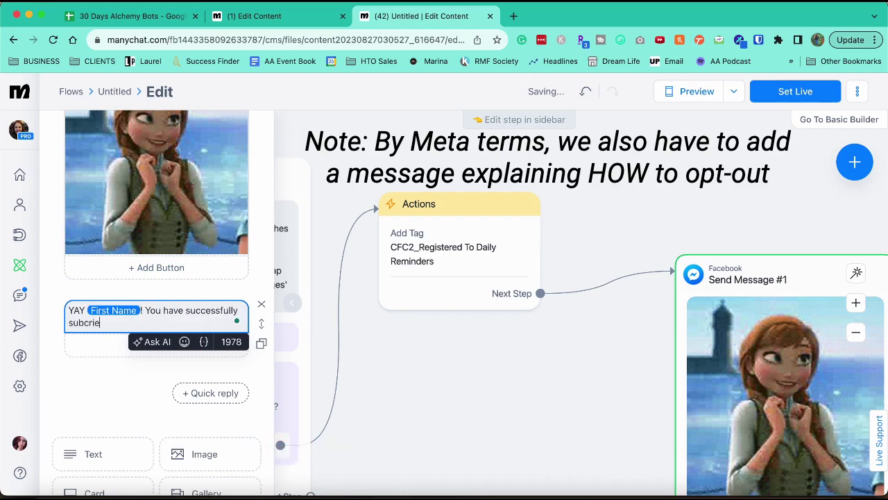
{"action": "key", "text": "BackSpace"}
{"action": "key", "text": "BackSpace"}
{"action": "key", "text": "BackSpace"}
{"action": "key", "text": "BackSpace"}
{"action": "type", "text": "ve daily reminders for the Chatbots for Coaches Summit 2dn"}
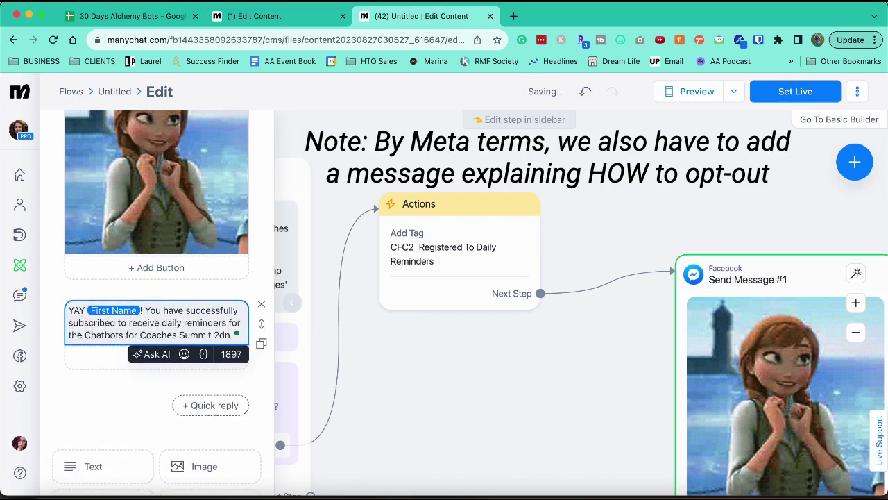
{"action": "key", "text": "BackSpace"}
{"action": "key", "text": "BackSpace"}
{"action": "type", "text": "nd Edition."}
Add a second paragraph reading "Keep an eye 👁 on your inbox so you don't miss a thing!", including the eye emoji.
{"action": "key", "text": "Return"}
{"action": "key", "text": "Return"}
{"action": "type", "text": "Keep an eye"}
{"action": "left_click", "coordinate": [620, 39]}
{"action": "left_click", "coordinate": [376, 225]}
{"action": "left_click", "coordinate": [593, 349]}
{"action": "type", "text": "on your inbox so you don't miss a thing!"}
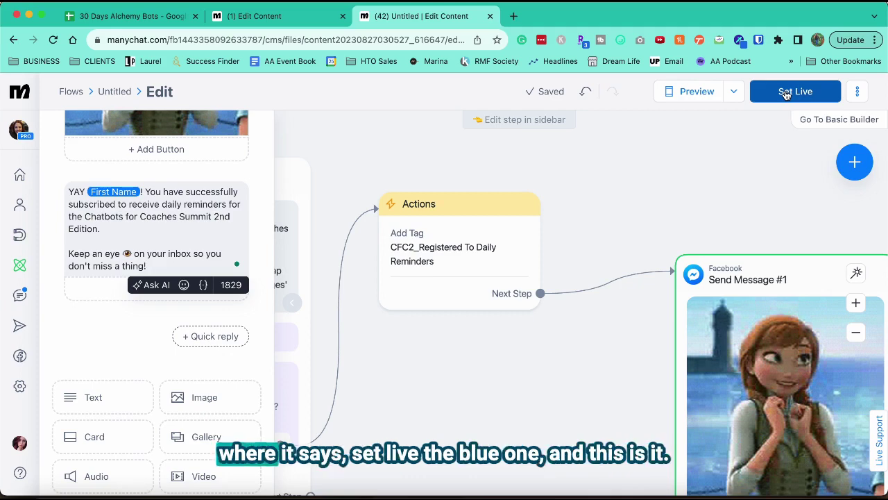
Set the finished flow live and check the complete Send Message #1 on the canvas.
{"action": "left_click", "coordinate": [778, 97]}
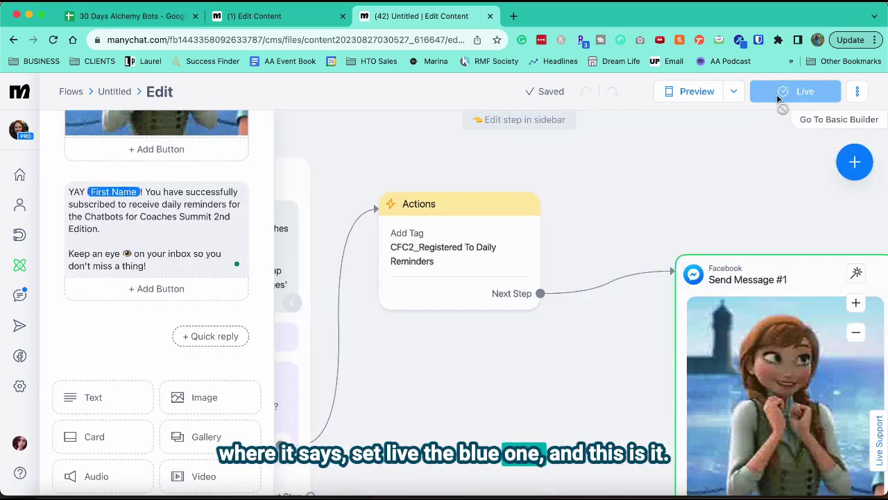
{"action": "left_click_drag", "start_coordinate": [736, 296], "coordinate": [670, 174]}
{"action": "left_click_drag", "start_coordinate": [546, 356], "coordinate": [391, 276]}
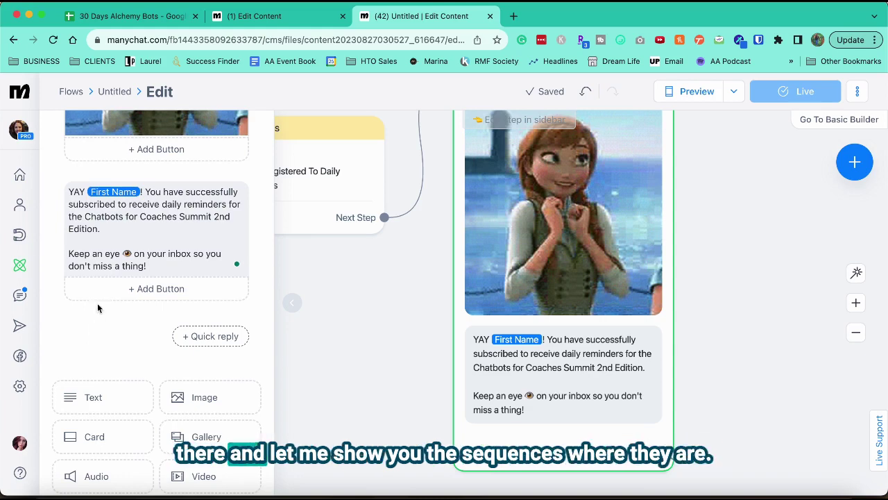
Open the Automation section in a new browser tab and go to its list of sequences.
{"action": "scroll", "coordinate": [144, 182], "scroll_direction": "up", "scroll_amount": 4}
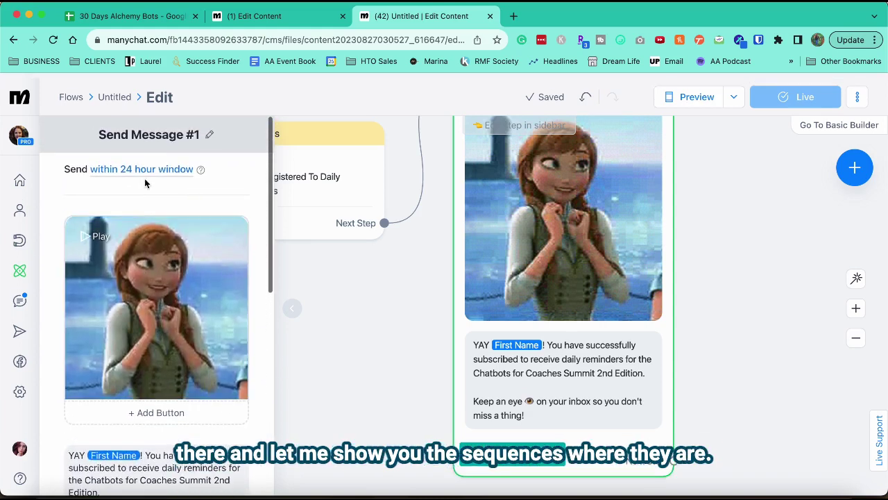
{"action": "right_click", "coordinate": [21, 275]}
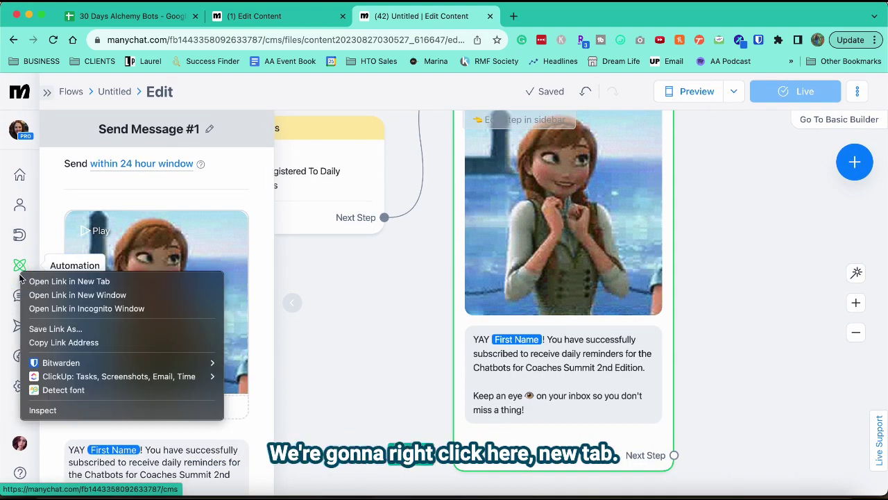
{"action": "left_click", "coordinate": [32, 281]}
{"action": "left_click", "coordinate": [538, 16]}
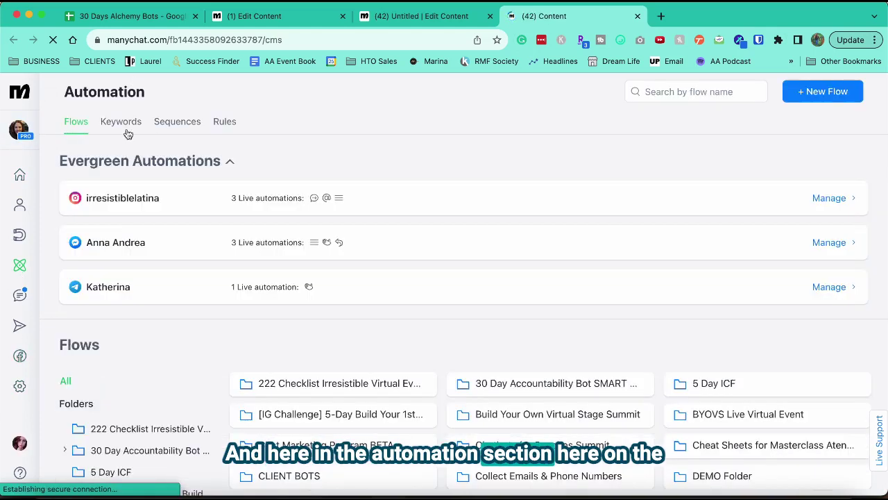
{"action": "left_click", "coordinate": [185, 123]}
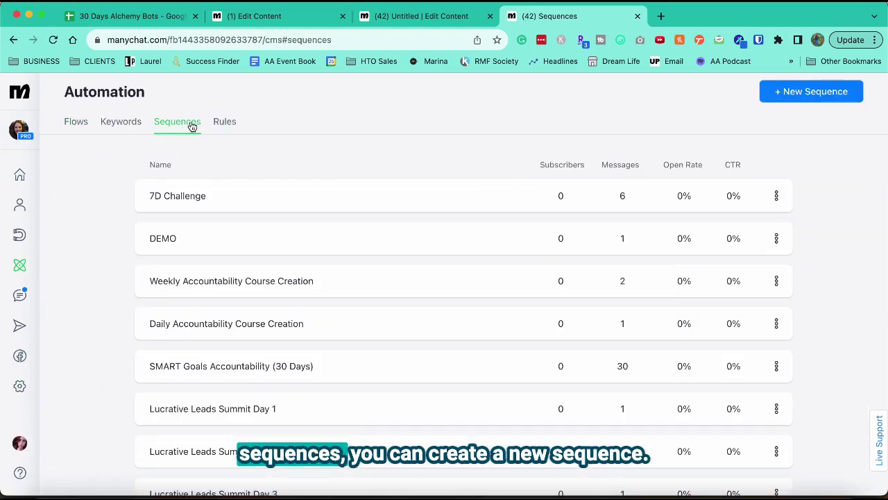
Create a new sequence named "Chatbots For Coaches Summit 2nd Edition" and add its first message.
{"action": "left_click", "coordinate": [803, 93]}
{"action": "type", "text": "Chatbots For Coaches Summit 2nd Edition"}
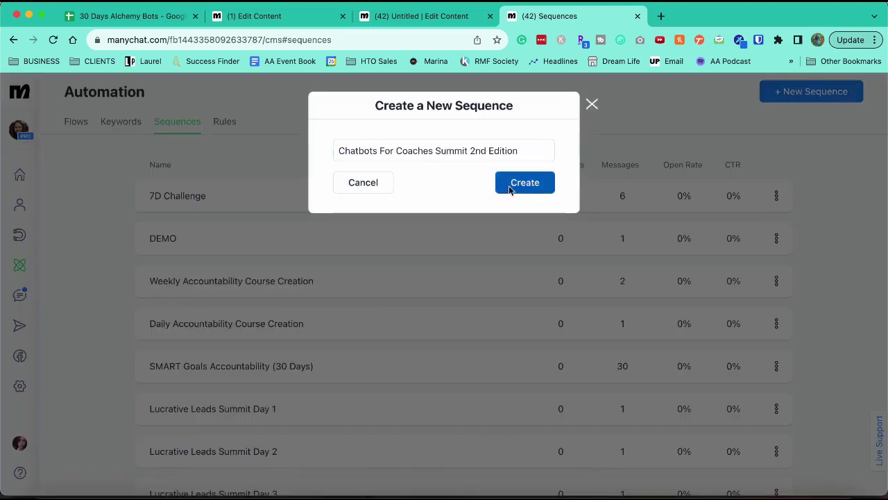
{"action": "left_click", "coordinate": [511, 185]}
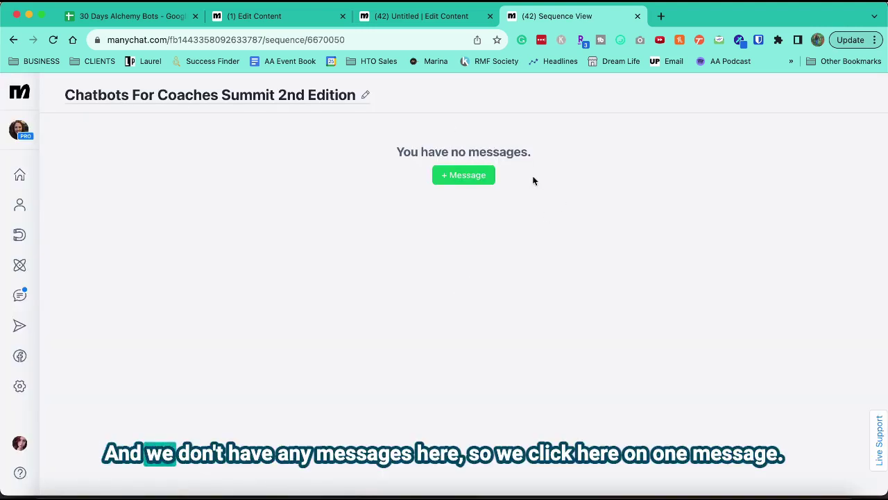
{"action": "left_click", "coordinate": [474, 175]}
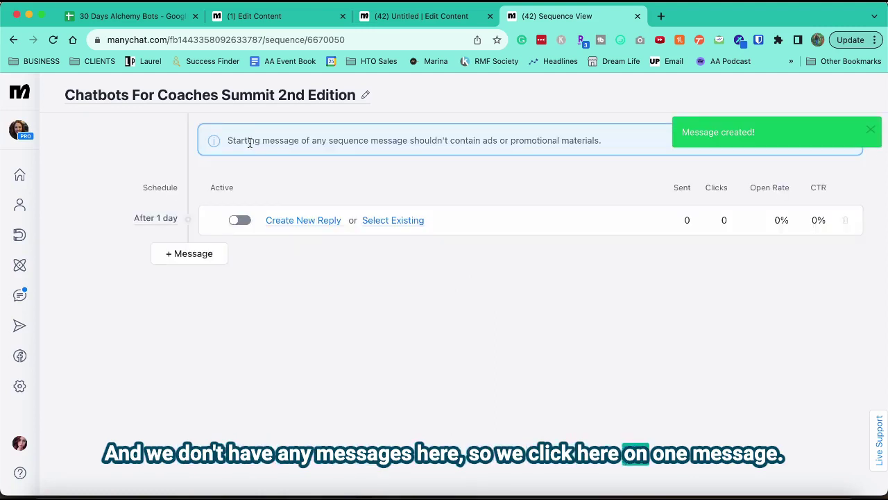
Examine the delay and unit options in the first sequence message's schedule settings.
{"action": "left_click", "coordinate": [150, 222]}
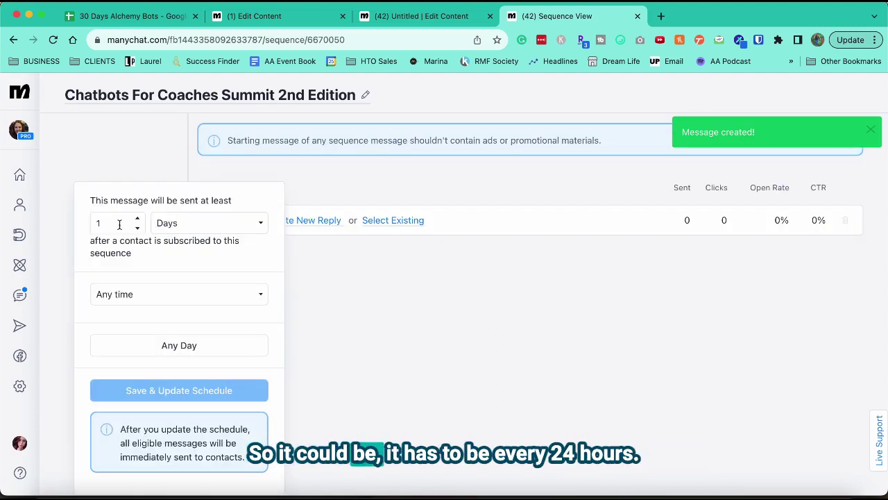
{"action": "left_click", "coordinate": [176, 229]}
{"action": "left_click", "coordinate": [130, 167]}
{"action": "left_click", "coordinate": [387, 301]}
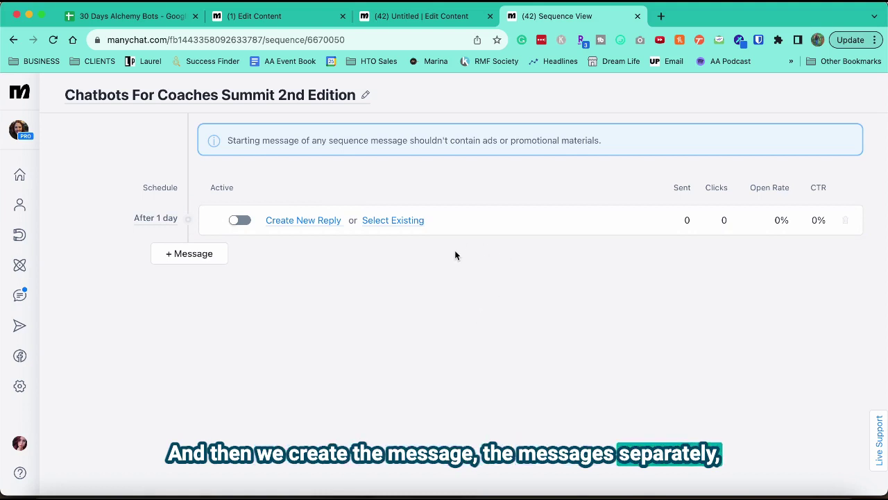
Choose an existing flow for the first sequence message and browse the Build Your Own Virtual Stage Summit folder.
{"action": "left_click", "coordinate": [399, 228]}
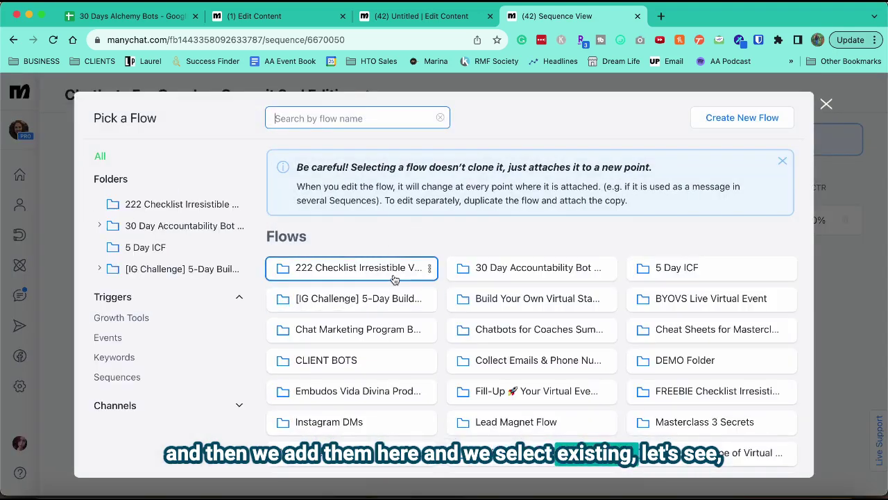
{"action": "scroll", "coordinate": [397, 292], "scroll_direction": "down", "scroll_amount": 2}
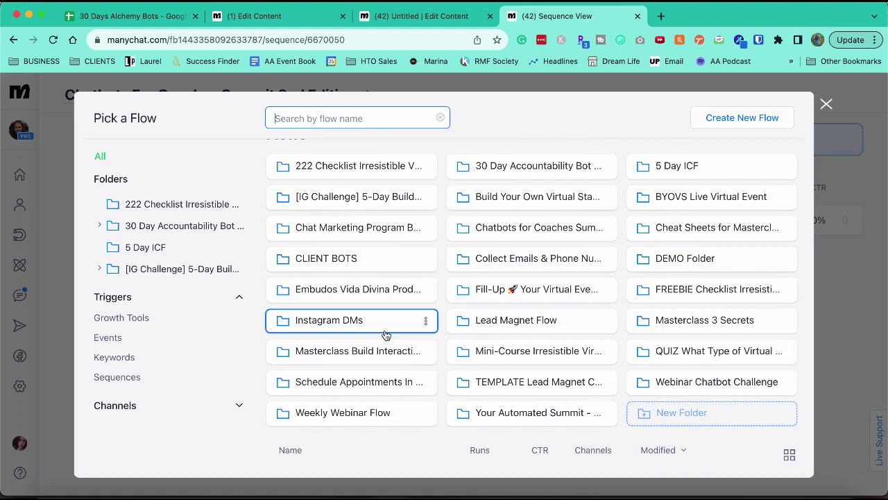
{"action": "left_click", "coordinate": [525, 196]}
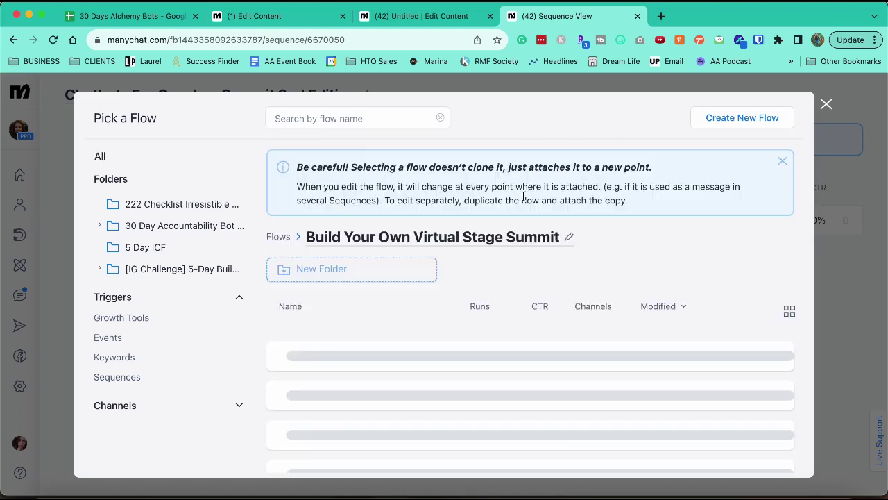
{"action": "scroll", "coordinate": [424, 313], "scroll_direction": "down", "scroll_amount": 5}
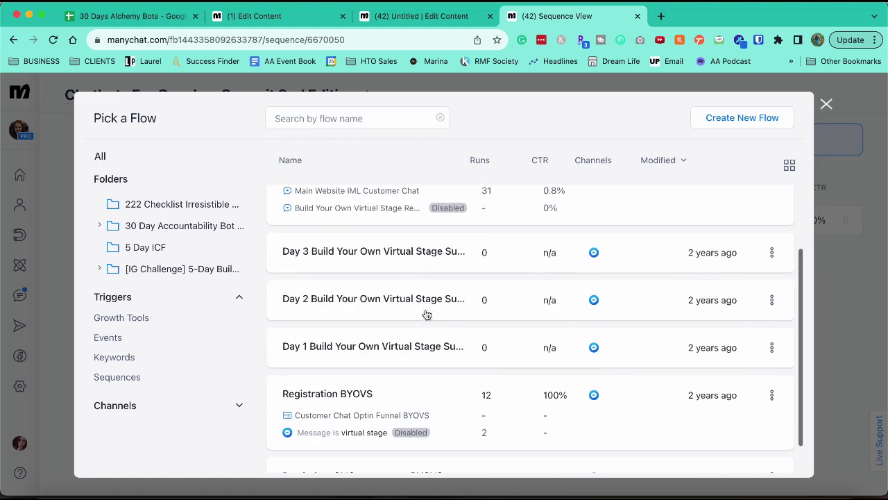
Preview the Day 1 Build Your Own Virtual Stage Summit flow and attach it to the first sequence message.
{"action": "left_click", "coordinate": [378, 358]}
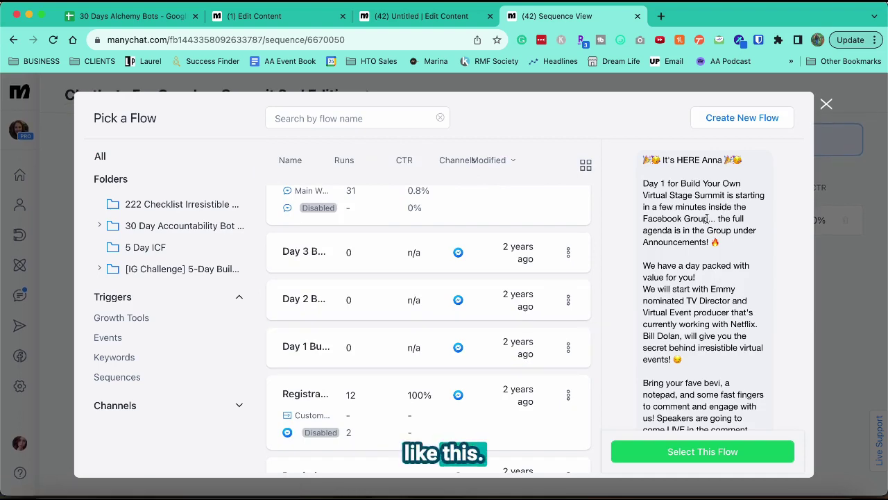
{"action": "scroll", "coordinate": [694, 244], "scroll_direction": "down", "scroll_amount": 2}
{"action": "scroll", "coordinate": [693, 244], "scroll_direction": "down", "scroll_amount": 2}
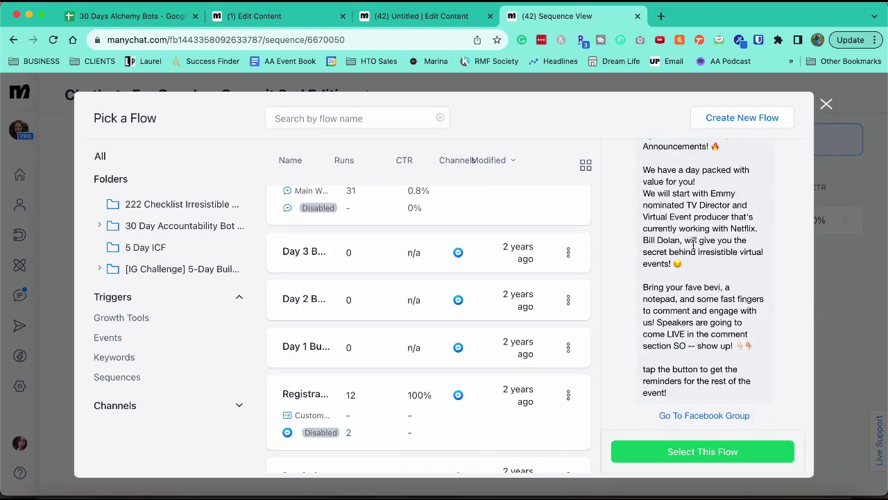
{"action": "scroll", "coordinate": [693, 243], "scroll_direction": "up", "scroll_amount": 3}
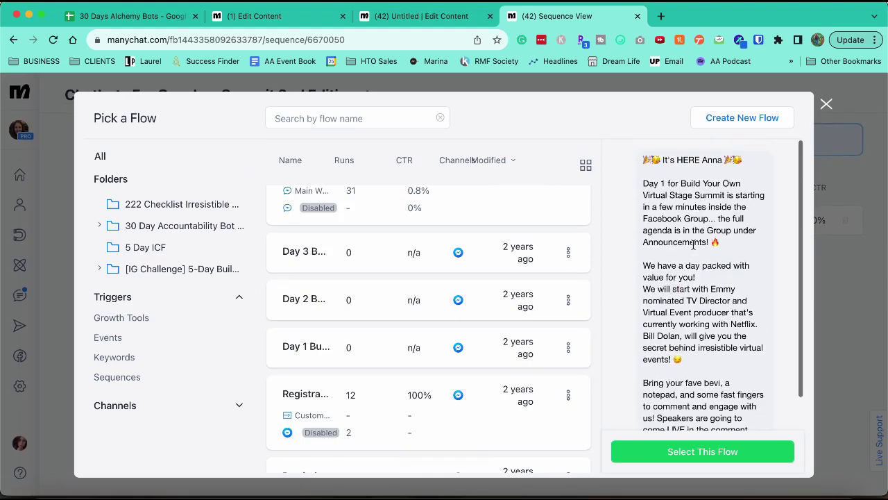
{"action": "scroll", "coordinate": [686, 367], "scroll_direction": "down", "scroll_amount": 1}
{"action": "scroll", "coordinate": [686, 367], "scroll_direction": "down", "scroll_amount": 2}
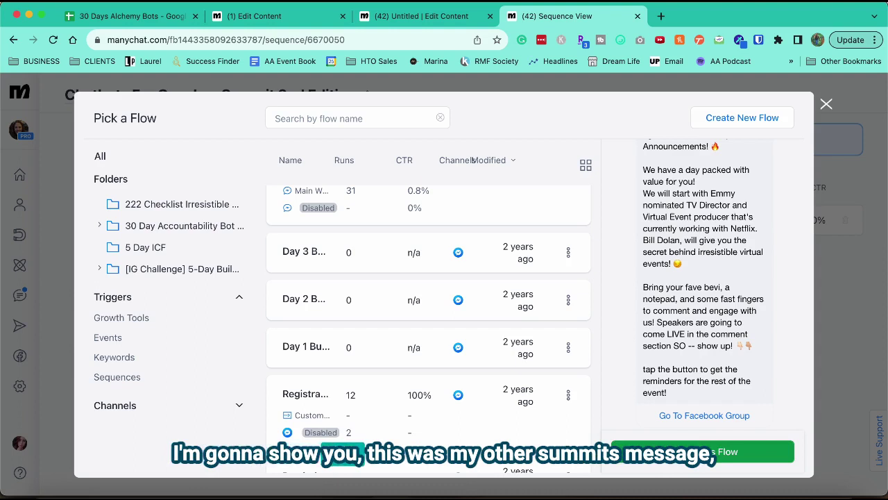
{"action": "left_click", "coordinate": [694, 452]}
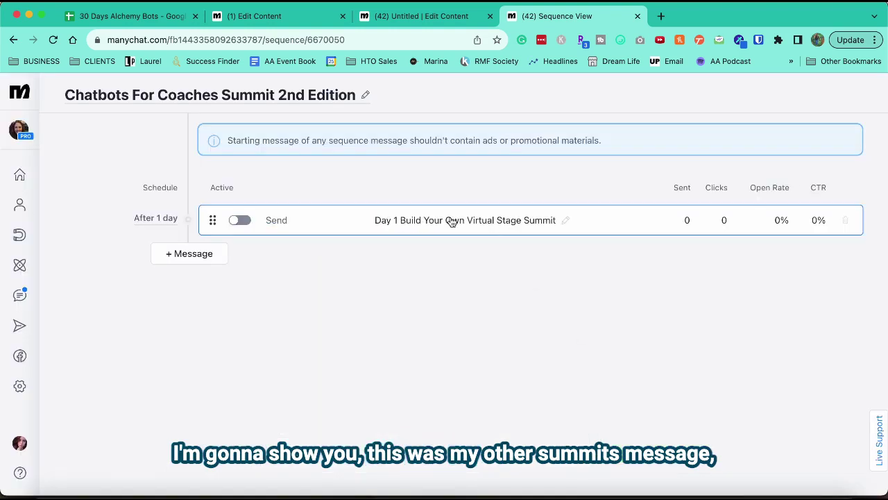
Open the attached Day 1 flow in the editor and examine the text of its first message.
{"action": "left_click", "coordinate": [565, 222]}
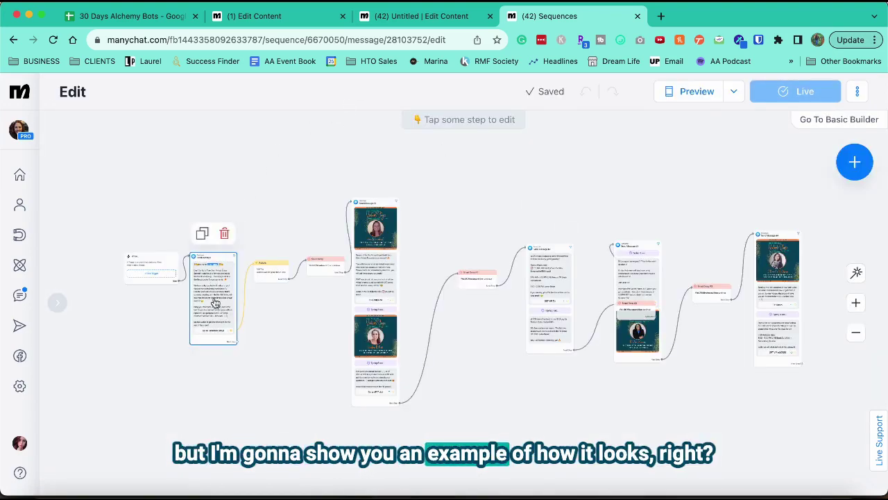
{"action": "left_click", "coordinate": [215, 303]}
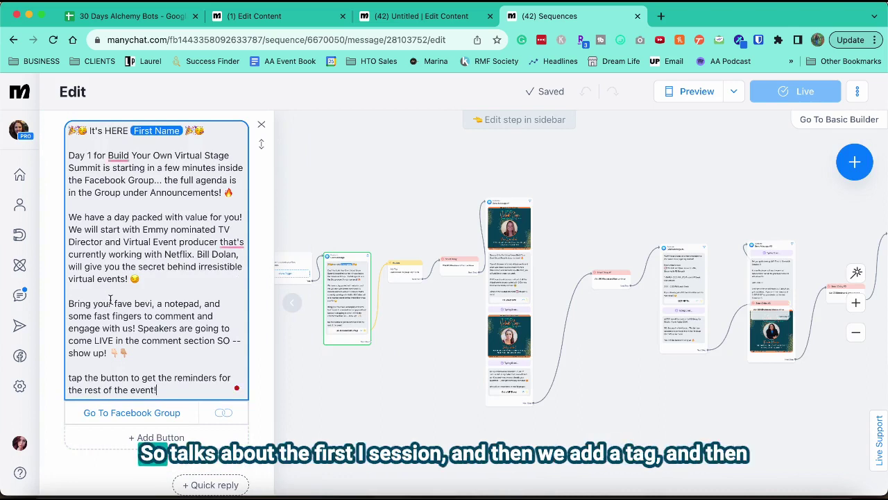
{"action": "triple_click", "coordinate": [116, 232]}
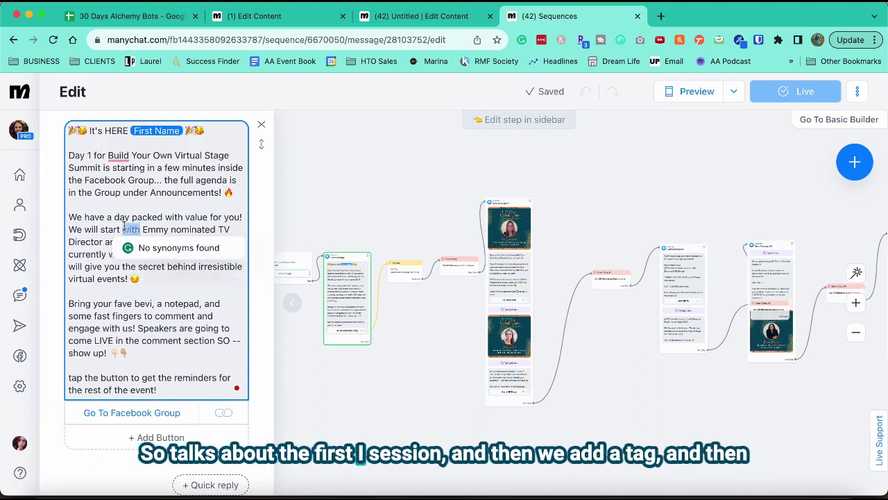
{"action": "left_click", "coordinate": [117, 216]}
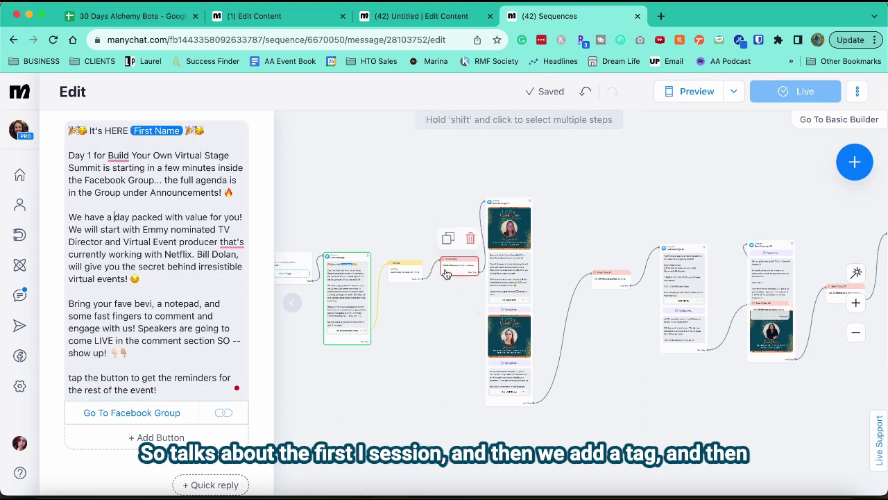
Examine the flow's tagging action, the first Smart Delay and the full content of the session message that follows.
{"action": "left_click", "coordinate": [407, 280]}
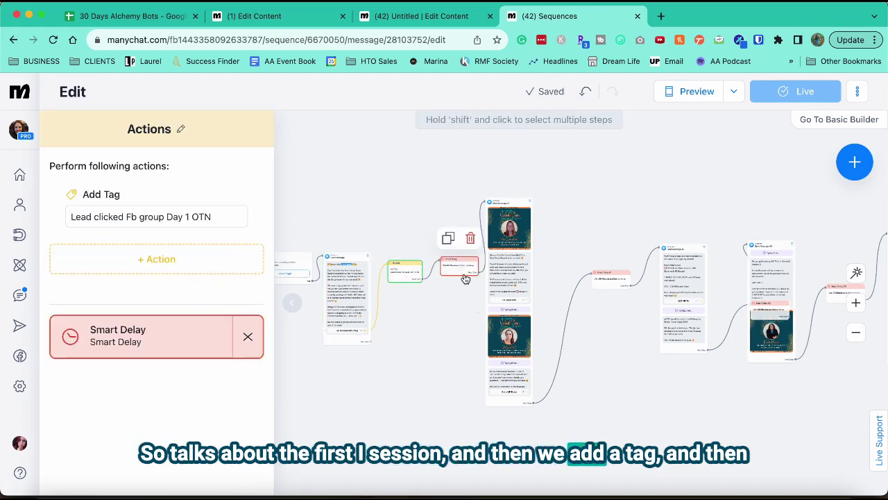
{"action": "left_click", "coordinate": [460, 270]}
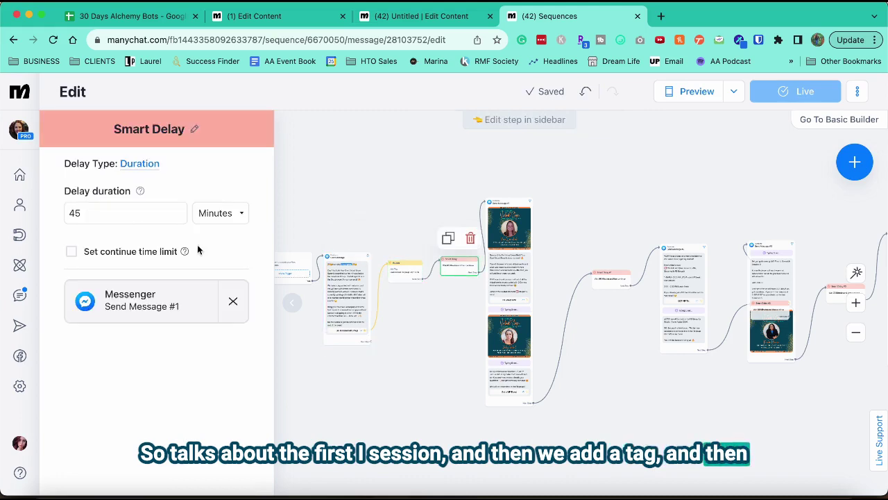
{"action": "left_click", "coordinate": [519, 229]}
{"action": "scroll", "coordinate": [166, 254], "scroll_direction": "down", "scroll_amount": 2}
{"action": "scroll", "coordinate": [167, 254], "scroll_direction": "down", "scroll_amount": 10}
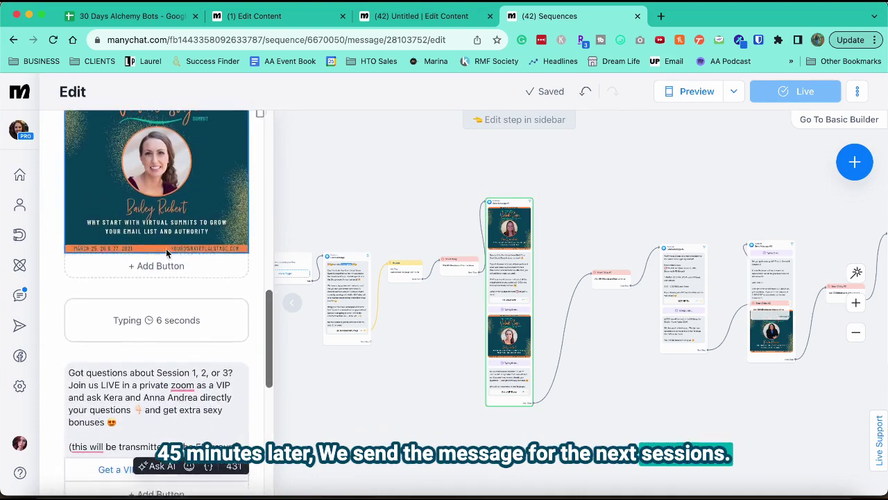
{"action": "scroll", "coordinate": [166, 248], "scroll_direction": "down", "scroll_amount": 2}
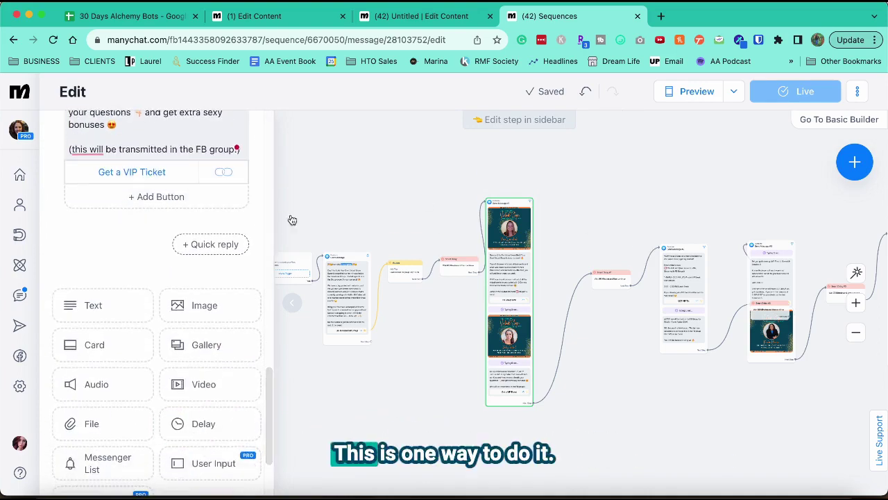
Review the Session 2 reminder message and the Send Message #2 content announcing the Q&A, VIP break out and lunch break.
{"action": "scroll", "coordinate": [147, 253], "scroll_direction": "up", "scroll_amount": 15}
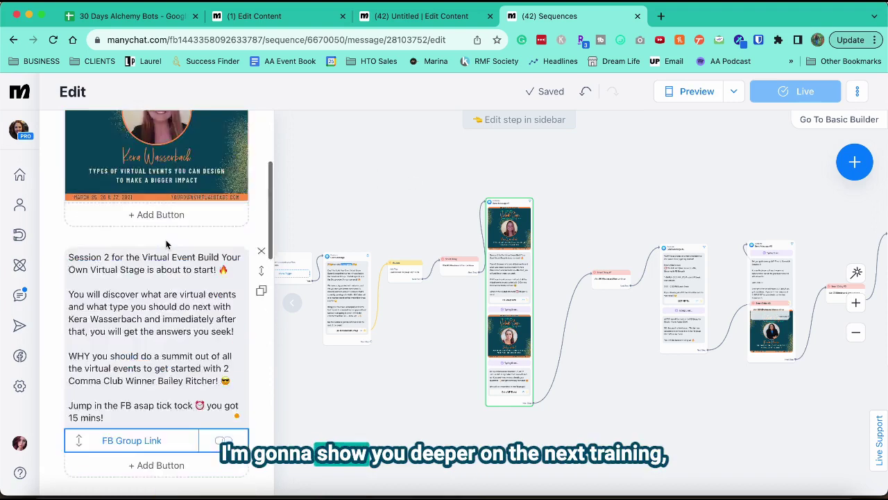
{"action": "left_click", "coordinate": [445, 186]}
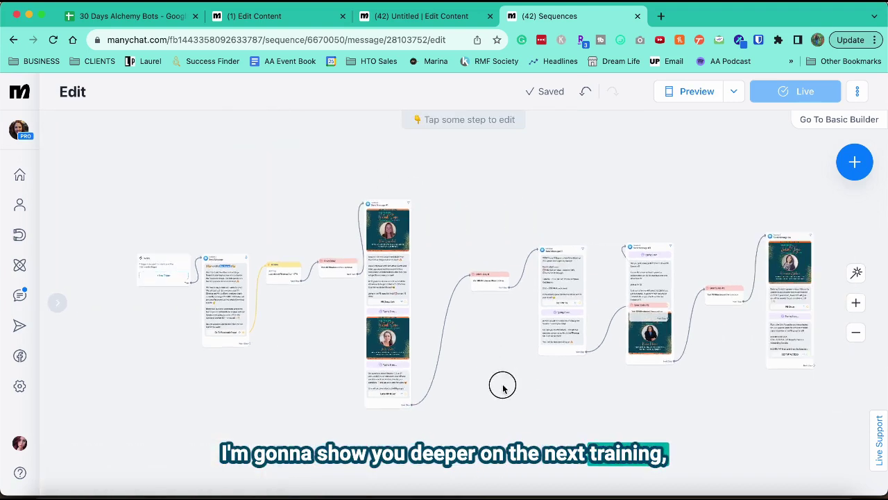
{"action": "left_click_drag", "start_coordinate": [486, 385], "coordinate": [449, 379]}
{"action": "left_click", "coordinate": [498, 286]}
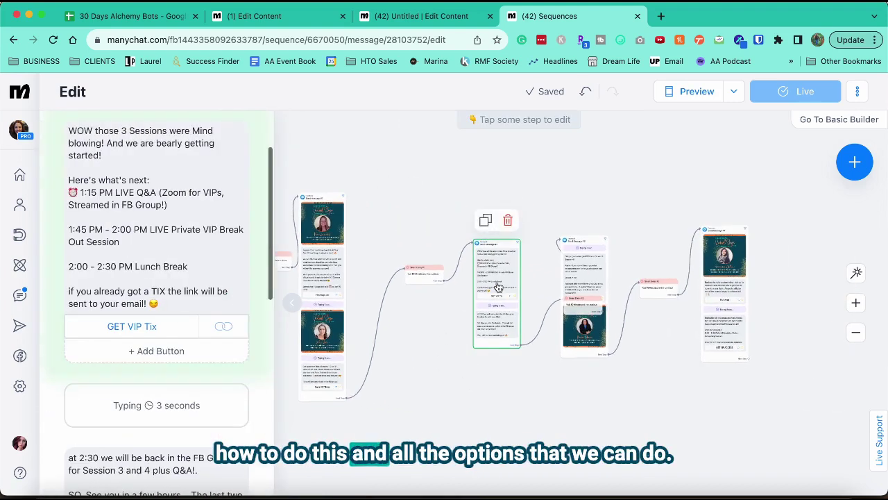
{"action": "scroll", "coordinate": [89, 281], "scroll_direction": "down", "scroll_amount": 5}
{"action": "scroll", "coordinate": [89, 280], "scroll_direction": "up", "scroll_amount": 6}
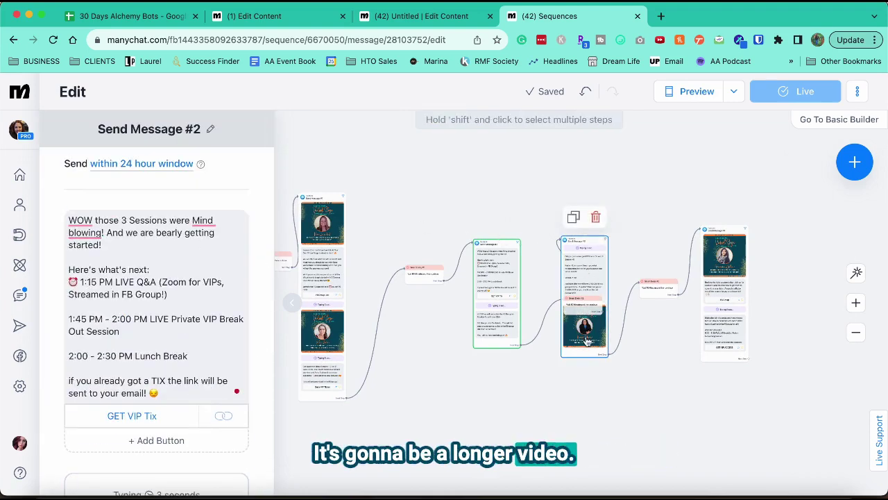
Examine the next session message with its speaker image, the Smart Delay #3 settings and the flow's last message.
{"action": "left_click", "coordinate": [598, 290]}
{"action": "scroll", "coordinate": [192, 357], "scroll_direction": "down", "scroll_amount": 4}
{"action": "scroll", "coordinate": [194, 355], "scroll_direction": "up", "scroll_amount": 4}
{"action": "scroll", "coordinate": [194, 355], "scroll_direction": "down", "scroll_amount": 4}
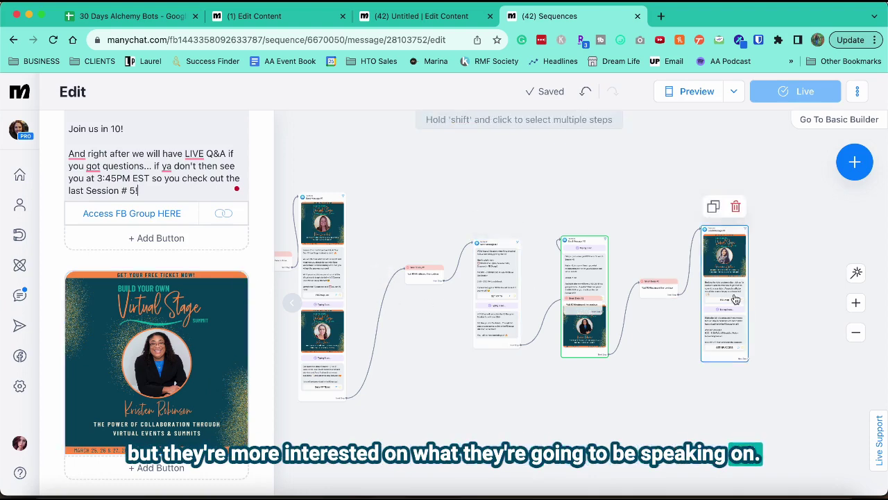
{"action": "left_click", "coordinate": [648, 294]}
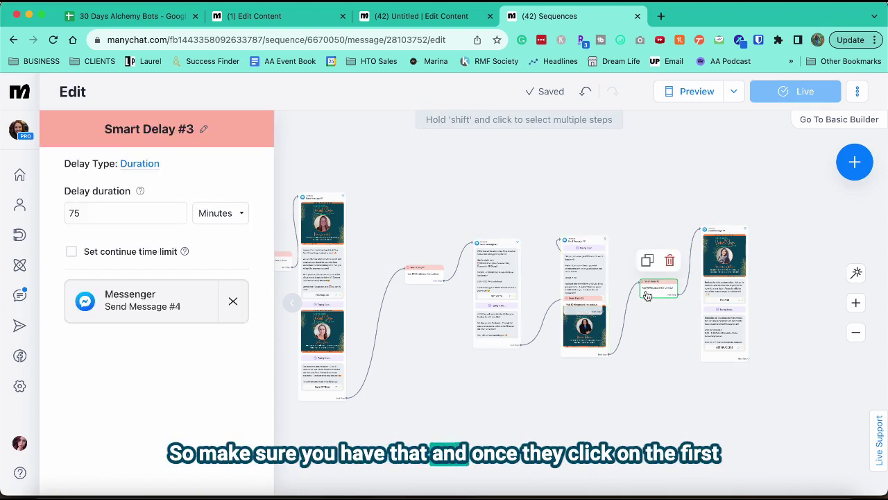
{"action": "left_click", "coordinate": [724, 292]}
{"action": "left_click_drag", "start_coordinate": [369, 230], "coordinate": [535, 199]}
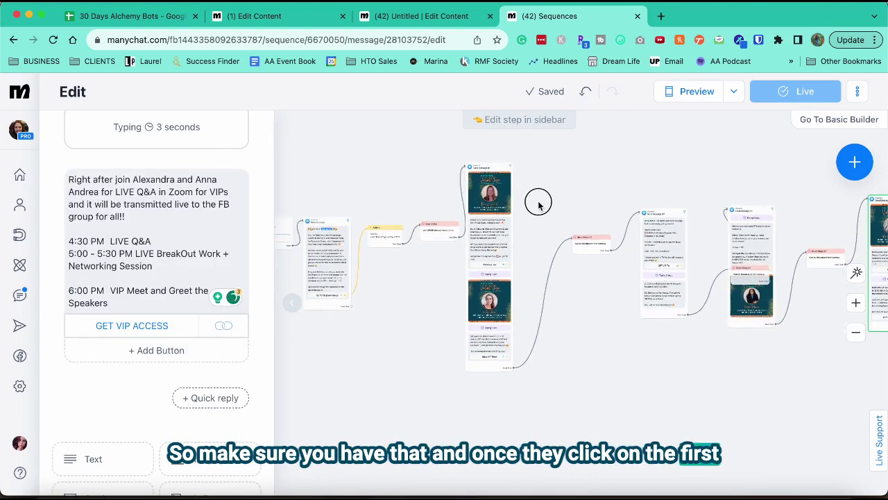
Review the first Day 1 message and inspect the Messenger Lists offered as its reason for sending outside the 24 hour window.
{"action": "left_click", "coordinate": [330, 262]}
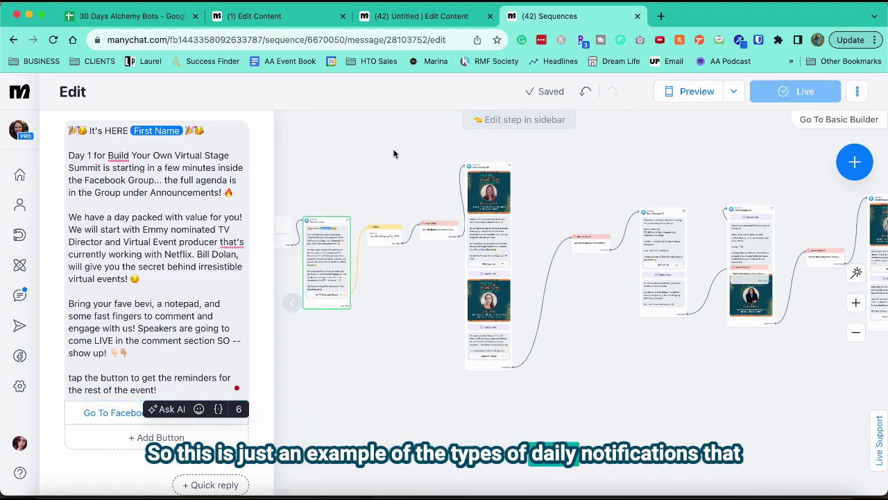
{"action": "left_click_drag", "start_coordinate": [393, 154], "coordinate": [367, 259]}
{"action": "scroll", "coordinate": [209, 259], "scroll_direction": "up", "scroll_amount": 3}
{"action": "scroll", "coordinate": [210, 259], "scroll_direction": "up", "scroll_amount": 1}
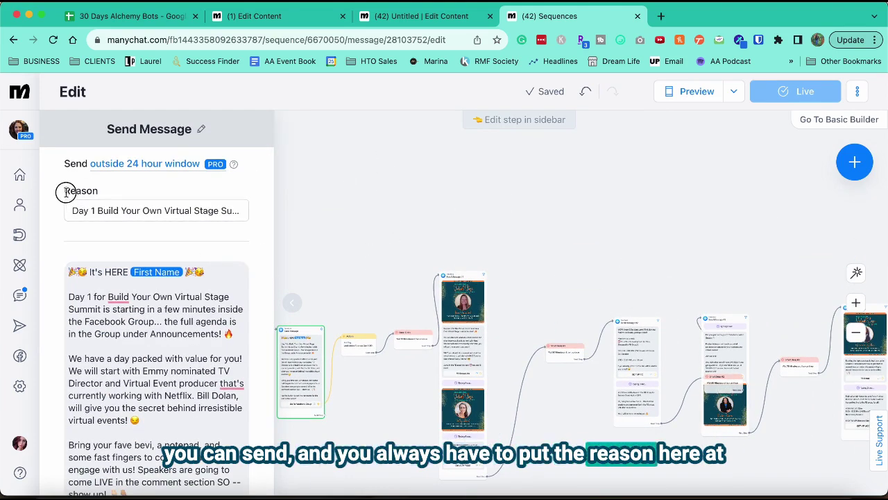
{"action": "left_click_drag", "start_coordinate": [66, 192], "coordinate": [118, 194]}
{"action": "left_click", "coordinate": [120, 198]}
{"action": "left_click", "coordinate": [120, 210]}
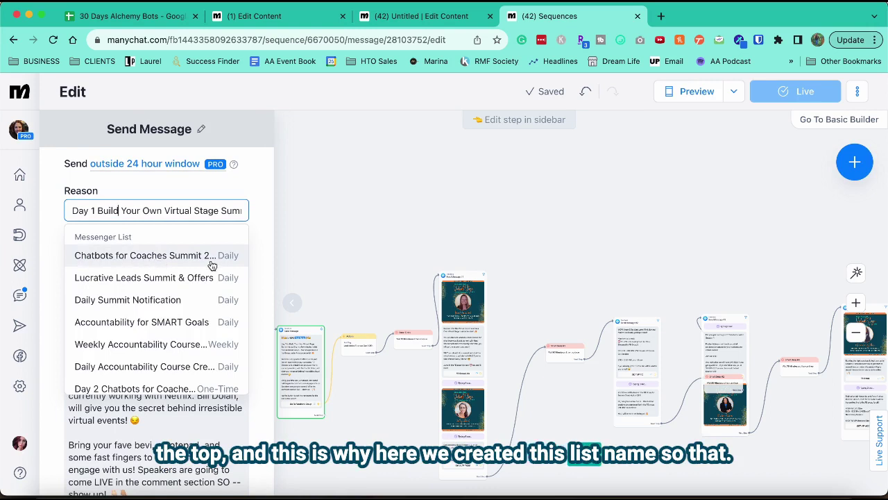
{"action": "left_click", "coordinate": [160, 188]}
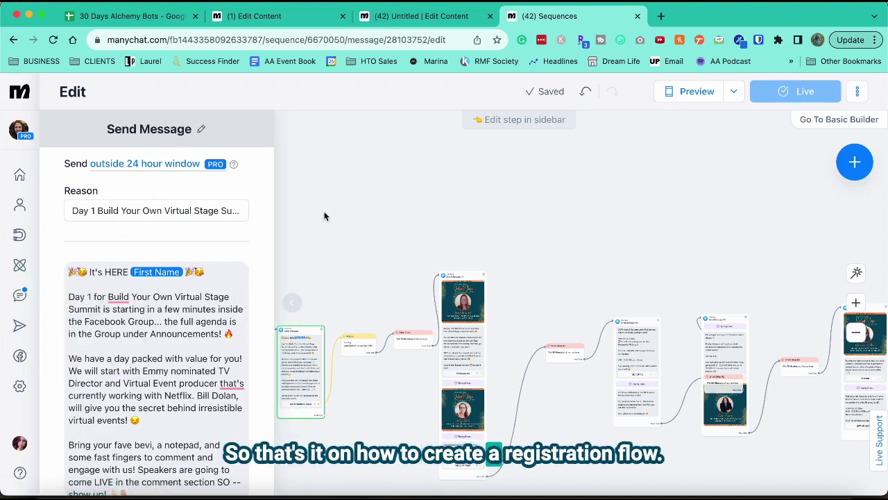
Return to the untitled registration flow and add an Actions step after the subscription confirmation message.
{"action": "left_click", "coordinate": [375, 16]}
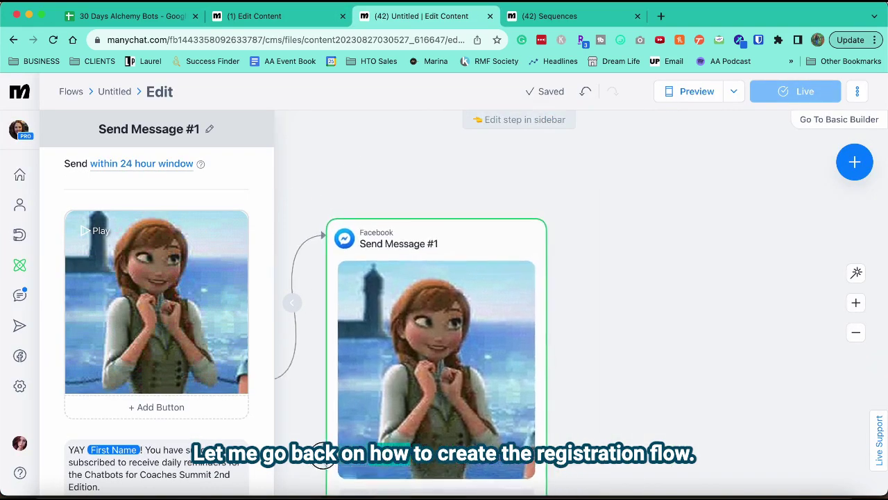
{"action": "scroll", "coordinate": [388, 326], "scroll_direction": "down", "scroll_amount": 2}
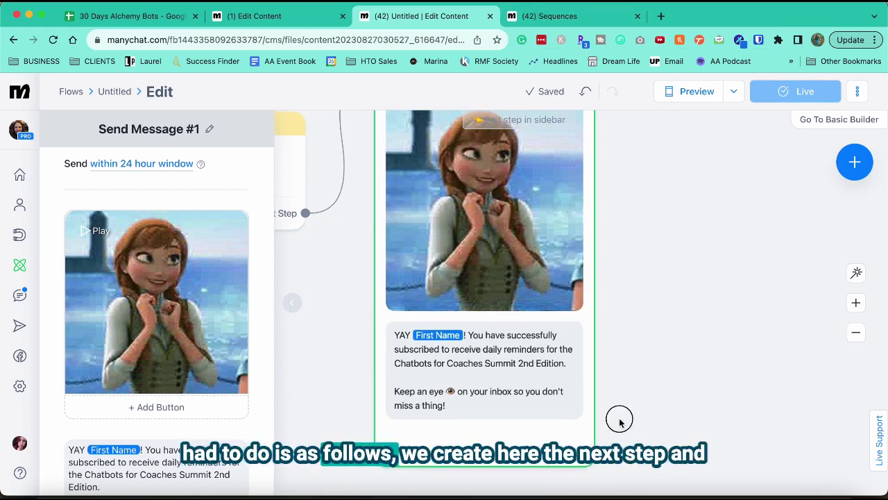
{"action": "left_click_drag", "start_coordinate": [619, 416], "coordinate": [563, 347]}
{"action": "left_click_drag", "start_coordinate": [538, 378], "coordinate": [586, 199]}
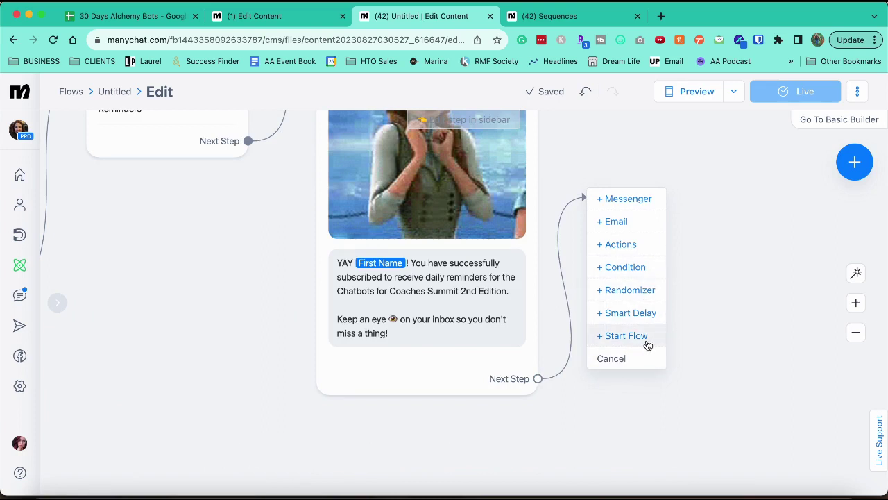
{"action": "left_click", "coordinate": [621, 248]}
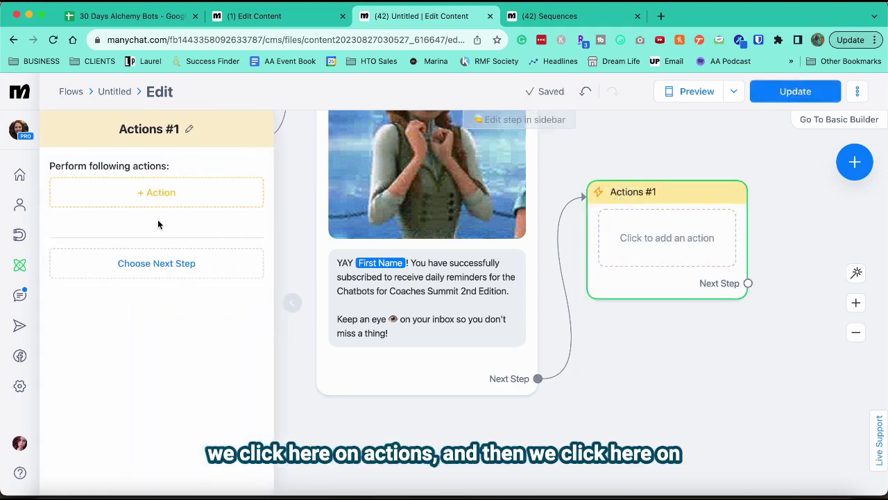
Make the new action subscribe contacts to the Chatbots For Coaches Summit 2nd Edition sequence and publish the flow update.
{"action": "left_click", "coordinate": [165, 194]}
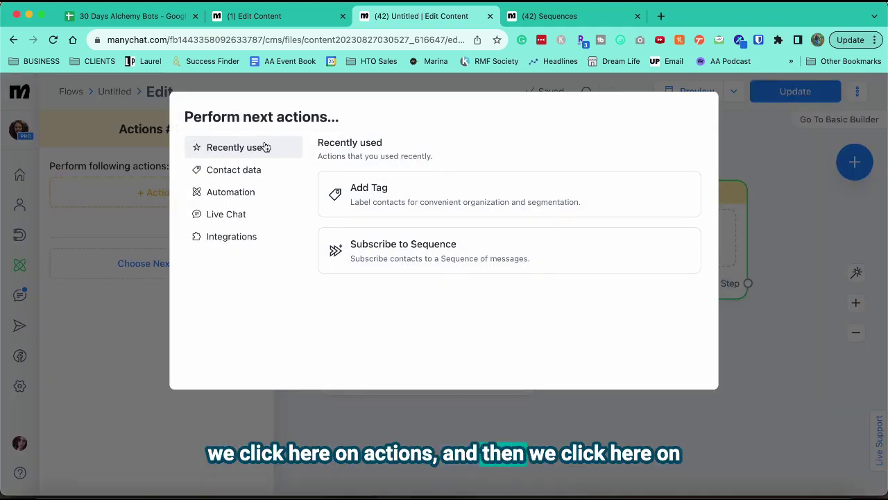
{"action": "left_click", "coordinate": [421, 259]}
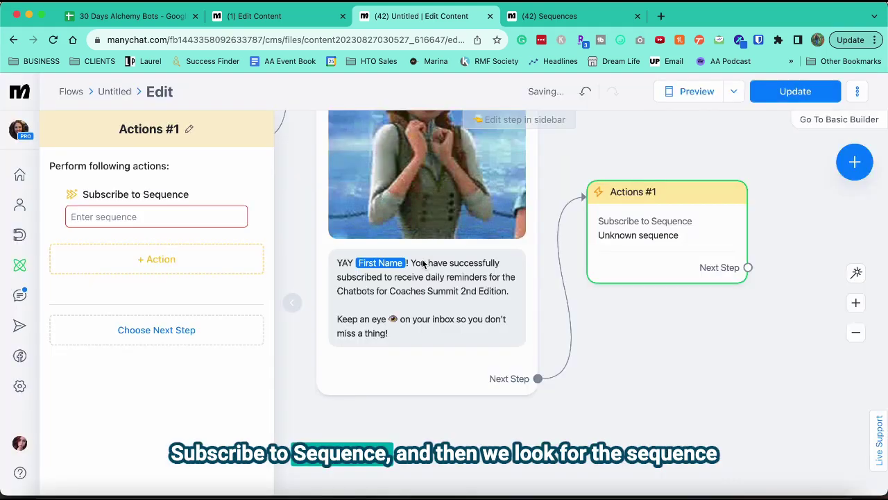
{"action": "left_click", "coordinate": [123, 218]}
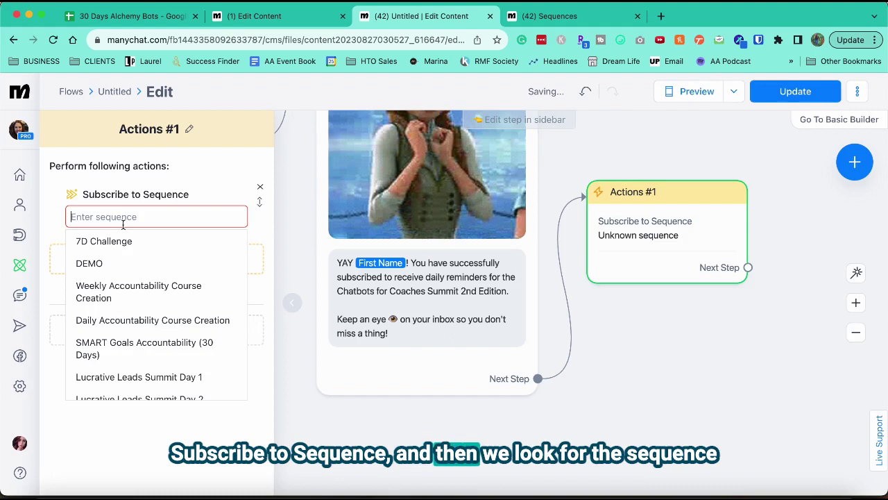
{"action": "scroll", "coordinate": [151, 302], "scroll_direction": "down", "scroll_amount": 5}
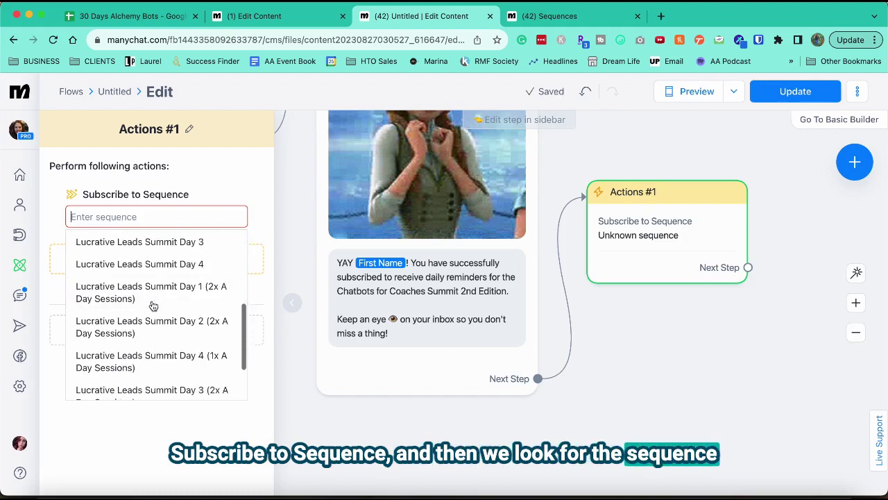
{"action": "scroll", "coordinate": [152, 305], "scroll_direction": "down", "scroll_amount": 2}
{"action": "left_click", "coordinate": [148, 383]}
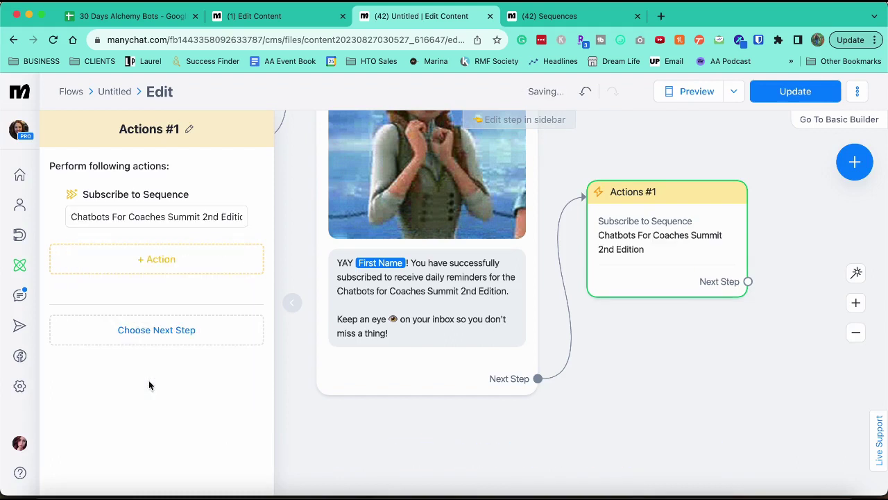
{"action": "left_click", "coordinate": [804, 94]}
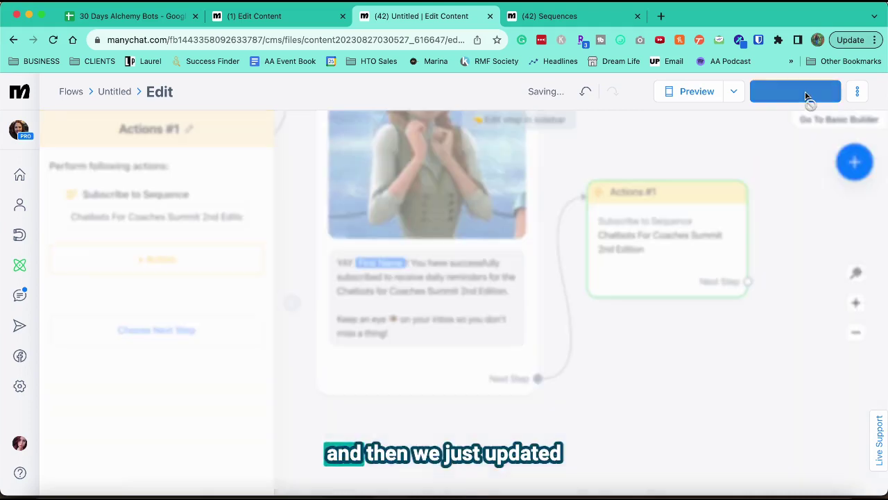